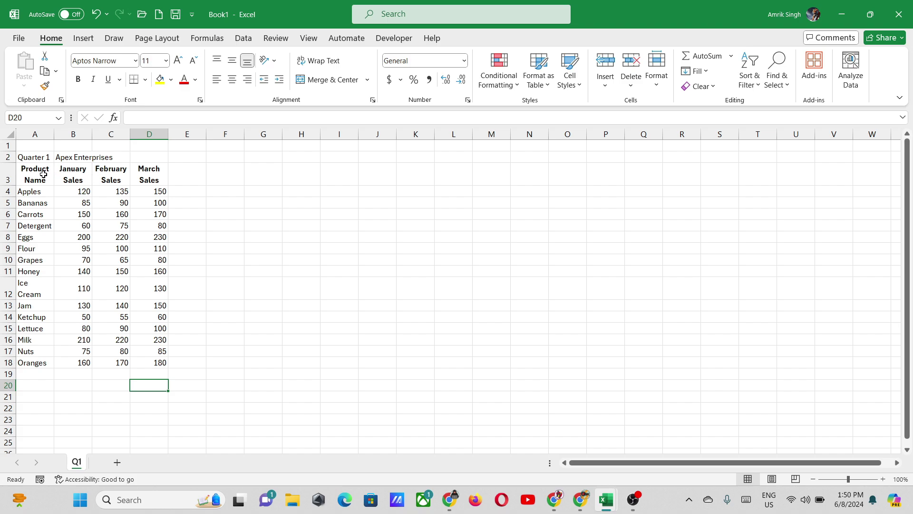
{"action": "left_click_drag", "start_coordinate": [35, 187], "coordinate": [36, 362]}
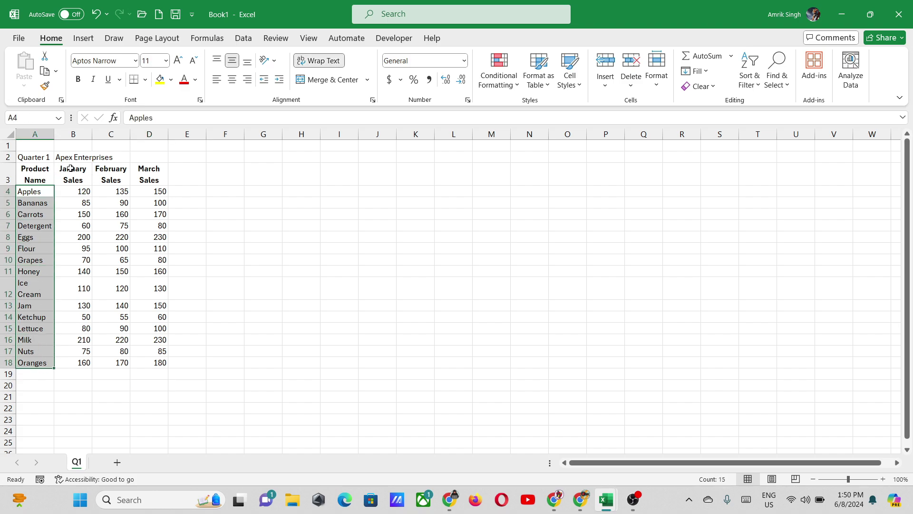
{"action": "left_click_drag", "start_coordinate": [73, 174], "coordinate": [81, 351]}
{"action": "left_click_drag", "start_coordinate": [111, 174], "coordinate": [108, 373]}
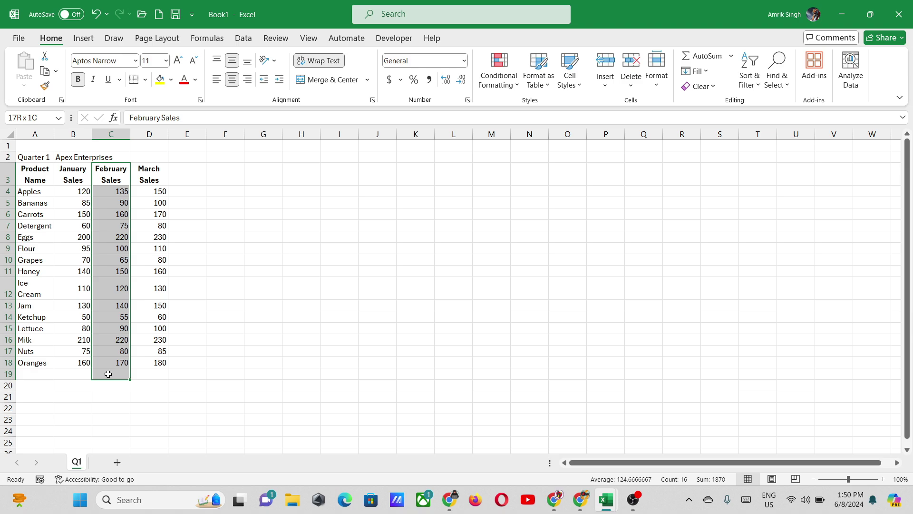
{"action": "left_click_drag", "start_coordinate": [149, 177], "coordinate": [151, 362]}
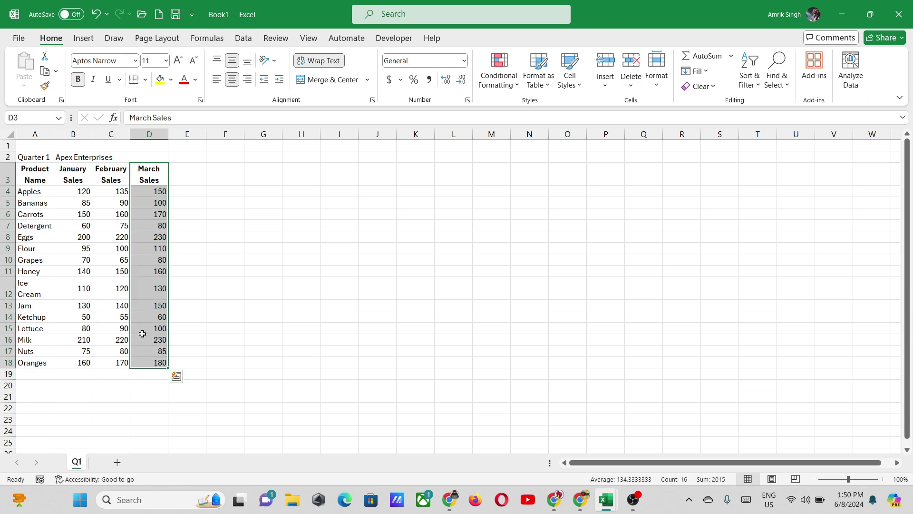
Add a "Total Sale" header in cell E3, next to March Sales
{"action": "left_click", "coordinate": [185, 174]}
{"action": "type", "text": "Total Sale"}
{"action": "key", "text": "Return"}
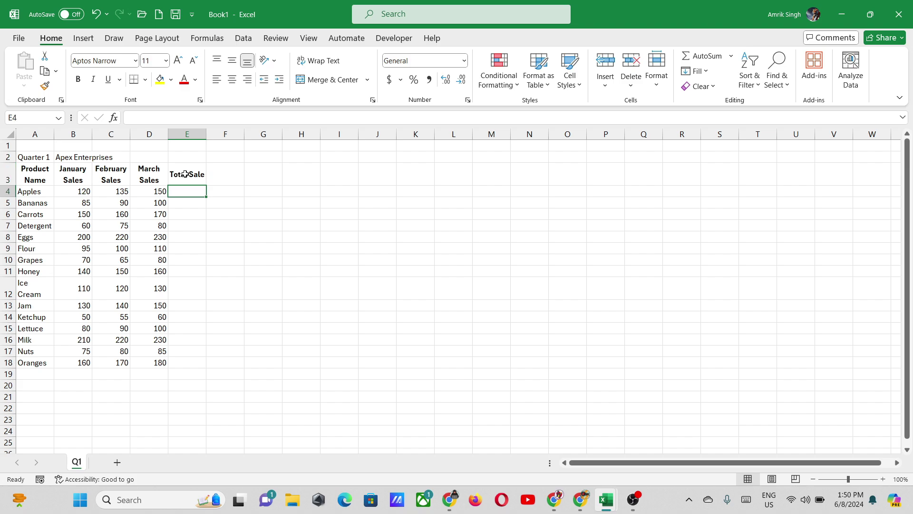
Enter =sum(B4:D4) in E4 for Apples and fill the formula down to Oranges in E18
{"action": "type", "text": "="}
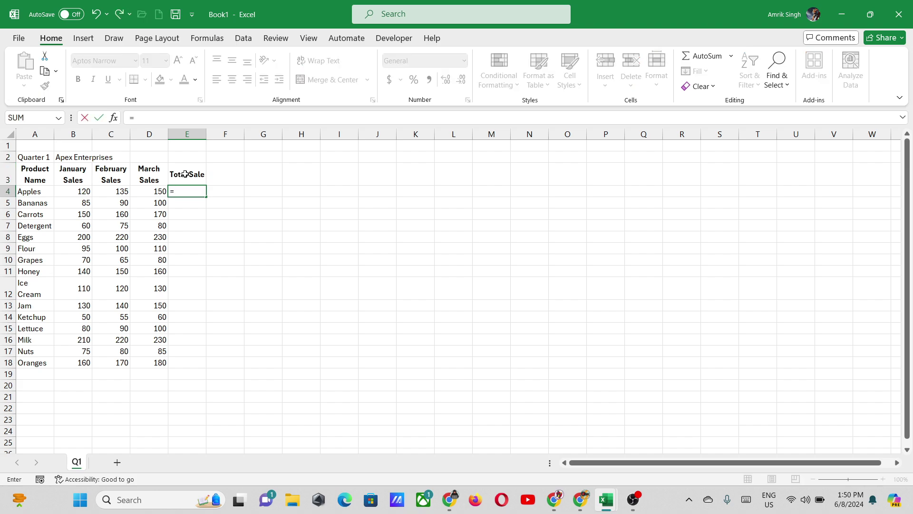
{"action": "type", "text": "sum("}
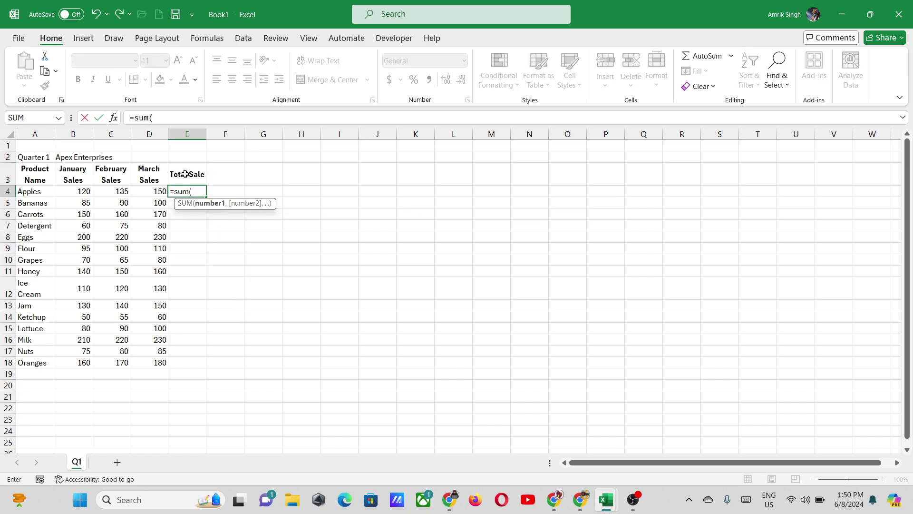
{"action": "left_click_drag", "start_coordinate": [72, 194], "coordinate": [148, 190]}
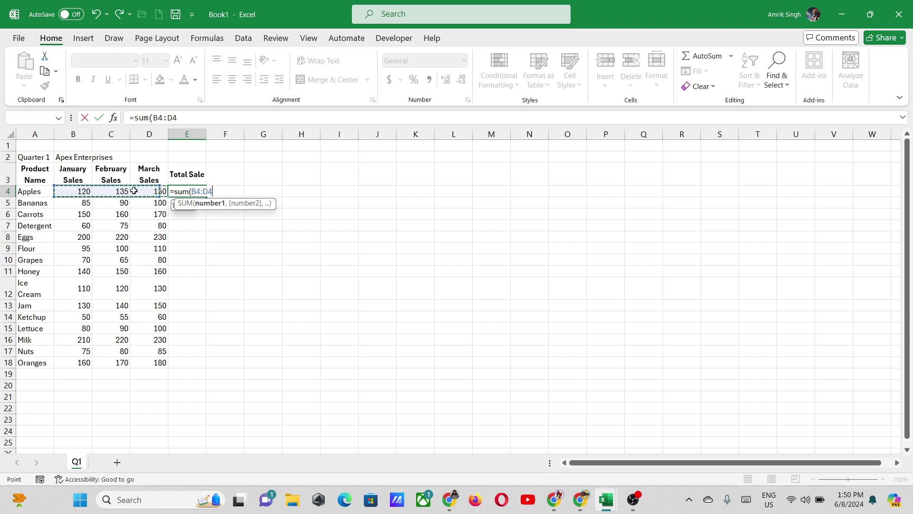
{"action": "type", "text": ")"}
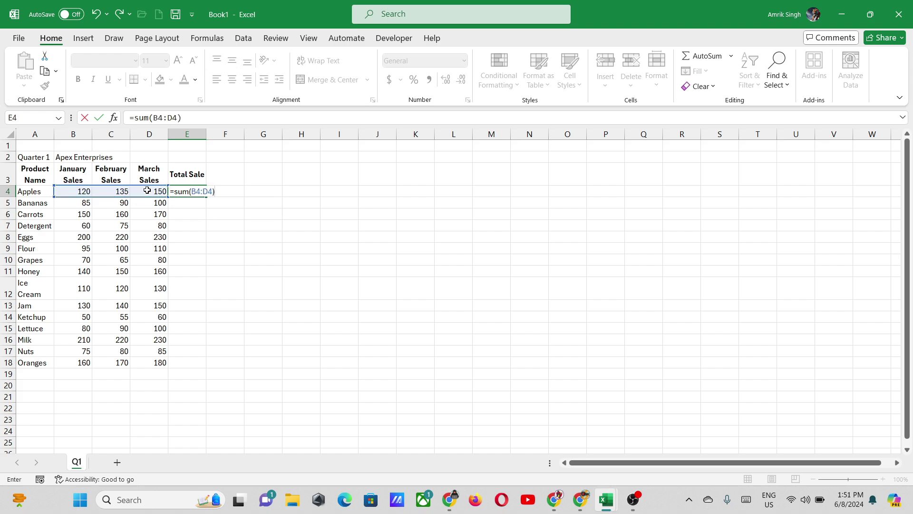
{"action": "key", "text": "Return"}
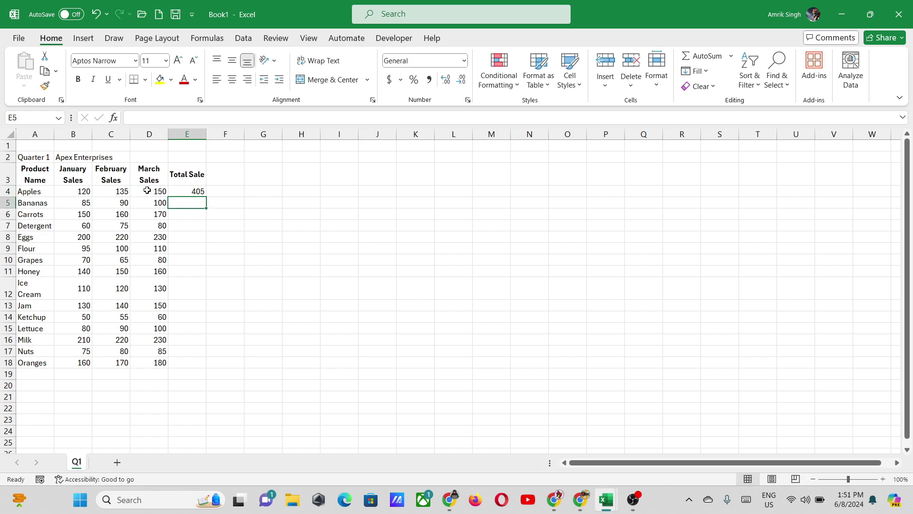
{"action": "left_click", "coordinate": [188, 193]}
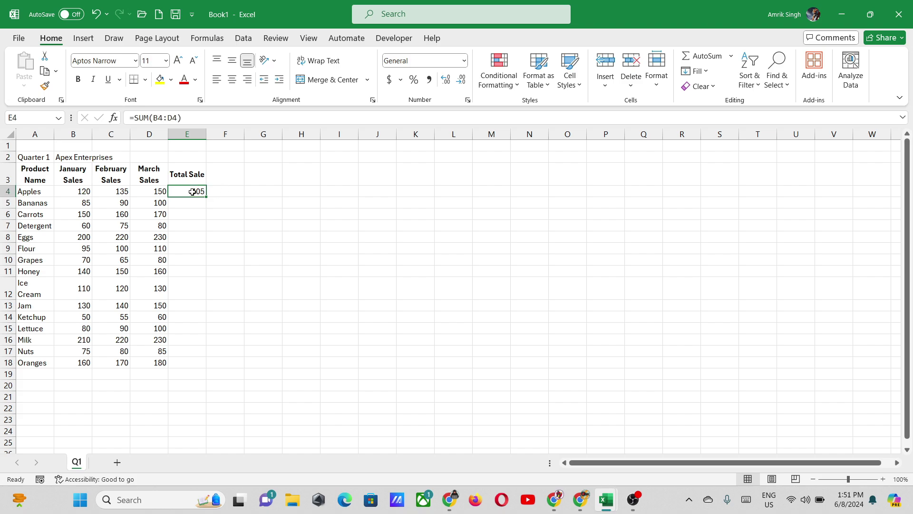
{"action": "left_click_drag", "start_coordinate": [206, 196], "coordinate": [206, 375]}
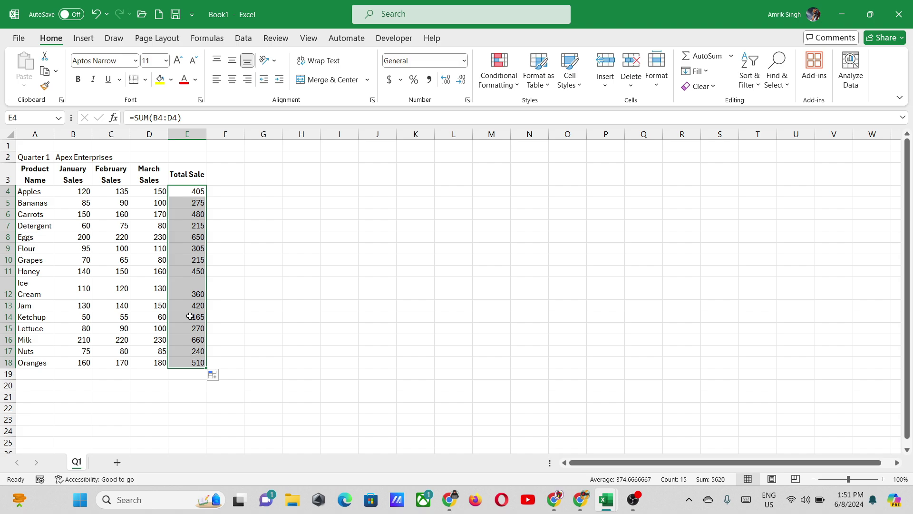
Copy the "Total Sale" header from E3 into A19 as the label of the totals row
{"action": "left_click", "coordinate": [41, 373]}
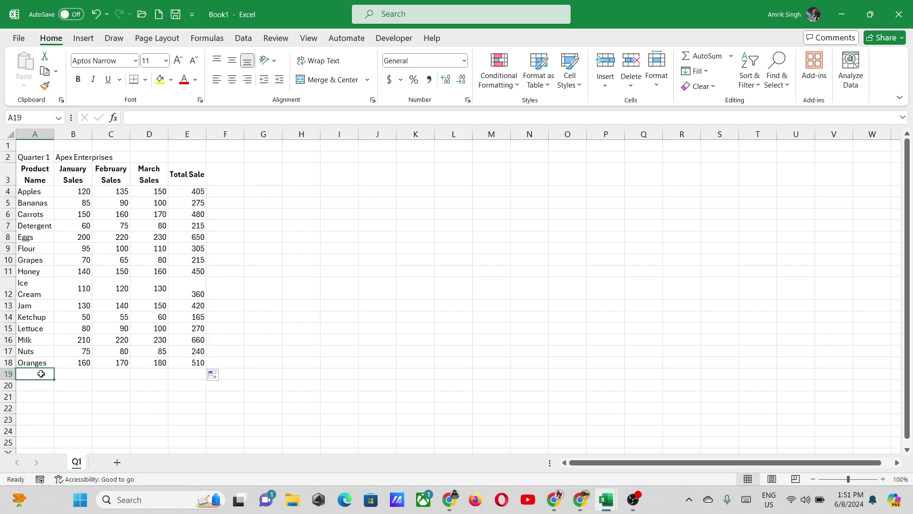
{"action": "left_click", "coordinate": [191, 170]}
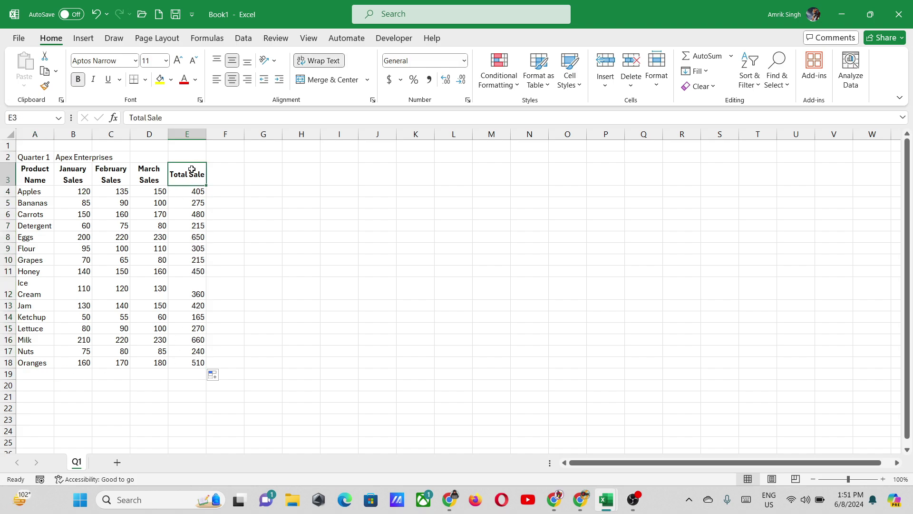
{"action": "key", "text": "ctrl+c"}
{"action": "left_click", "coordinate": [33, 374]}
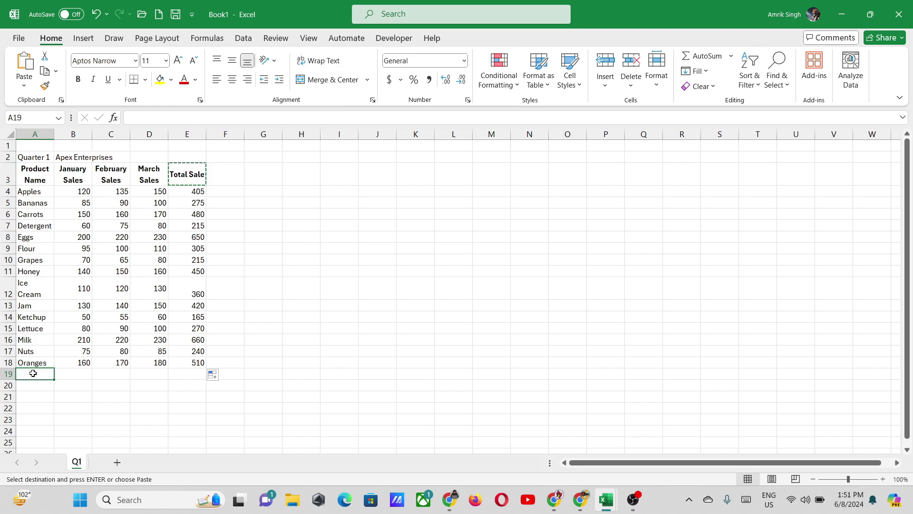
{"action": "key", "text": "ctrl+v"}
Enter =sum(B4:B18) in B19 and fill the formula across to E19
{"action": "left_click", "coordinate": [84, 374]}
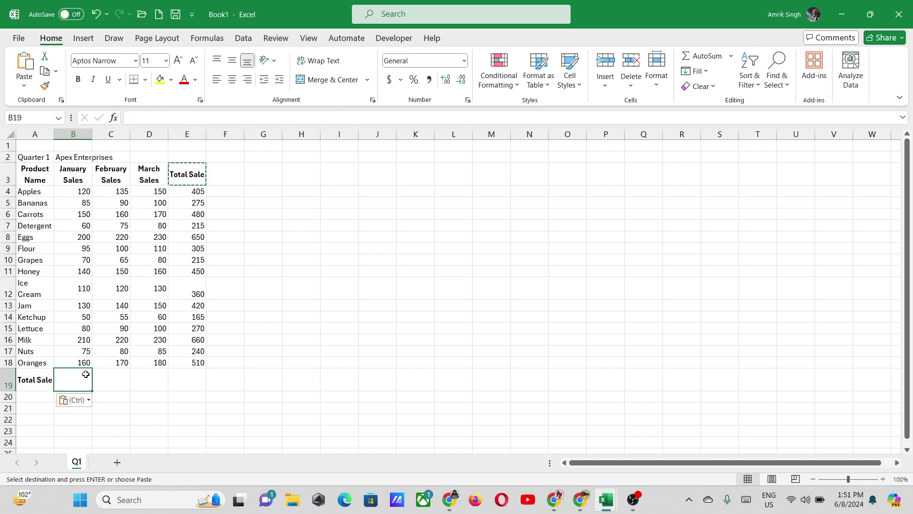
{"action": "type", "text": "=sum("}
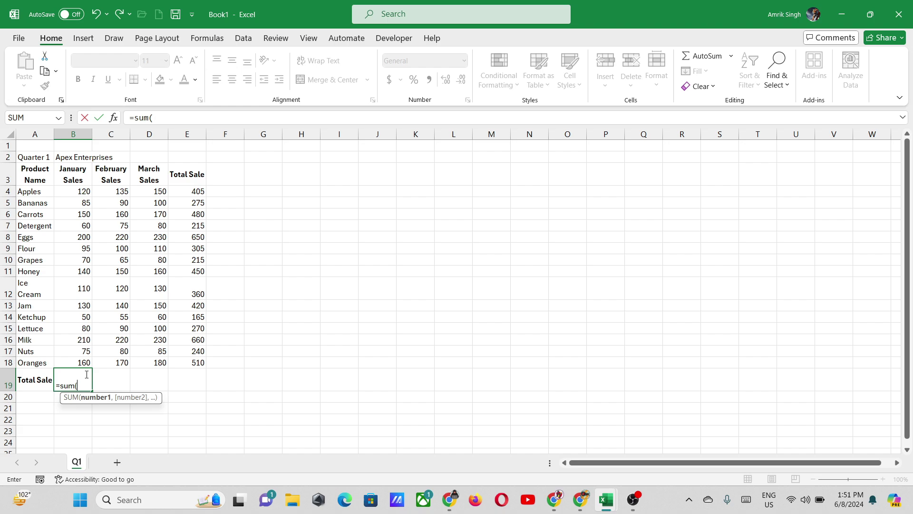
{"action": "left_click_drag", "start_coordinate": [78, 191], "coordinate": [79, 362]}
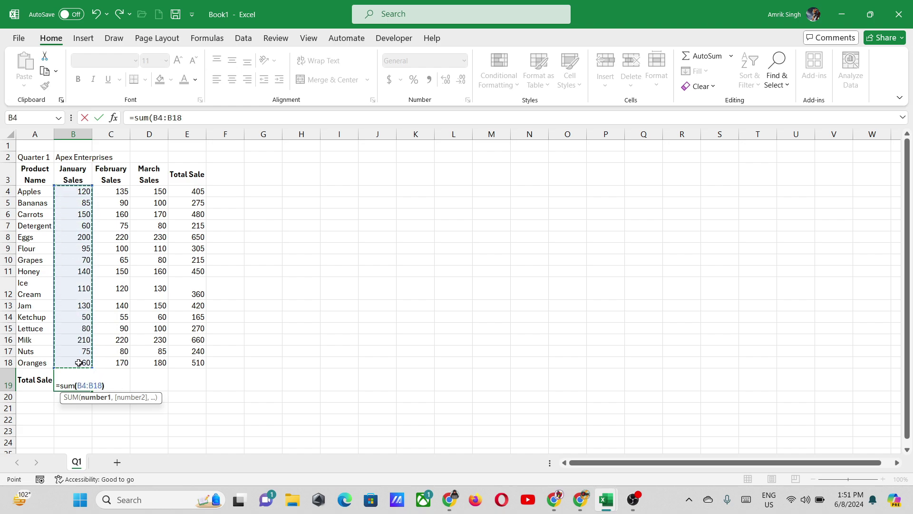
{"action": "type", "text": ")"}
{"action": "key", "text": "Return"}
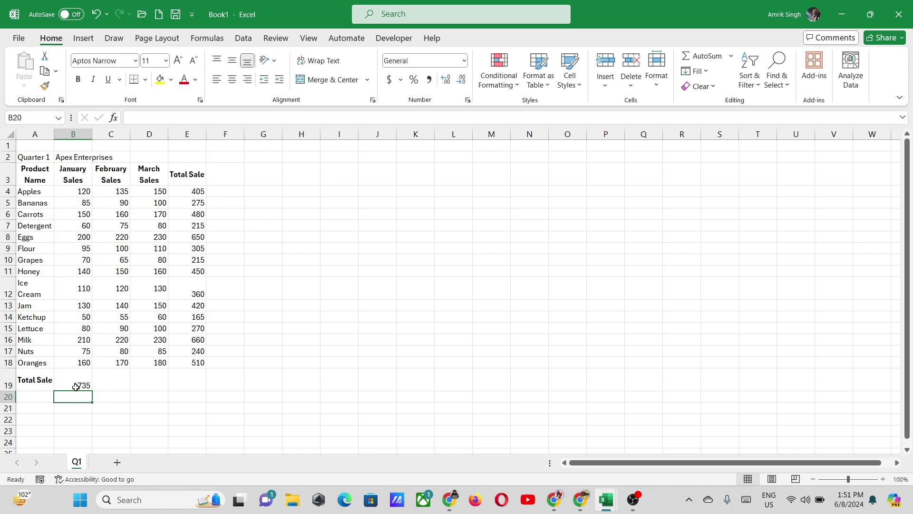
{"action": "left_click", "coordinate": [76, 386]}
{"action": "left_click_drag", "start_coordinate": [92, 391], "coordinate": [203, 390]}
{"action": "left_click", "coordinate": [157, 238]}
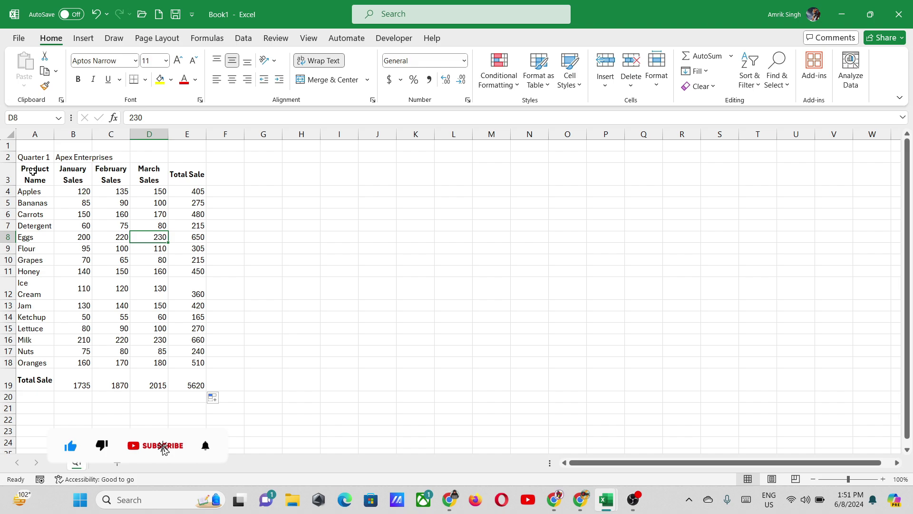
Give the header row A3:E3 a yellow fill
{"action": "left_click_drag", "start_coordinate": [39, 172], "coordinate": [188, 174]}
{"action": "key", "text": "ctrl+shift+Down"}
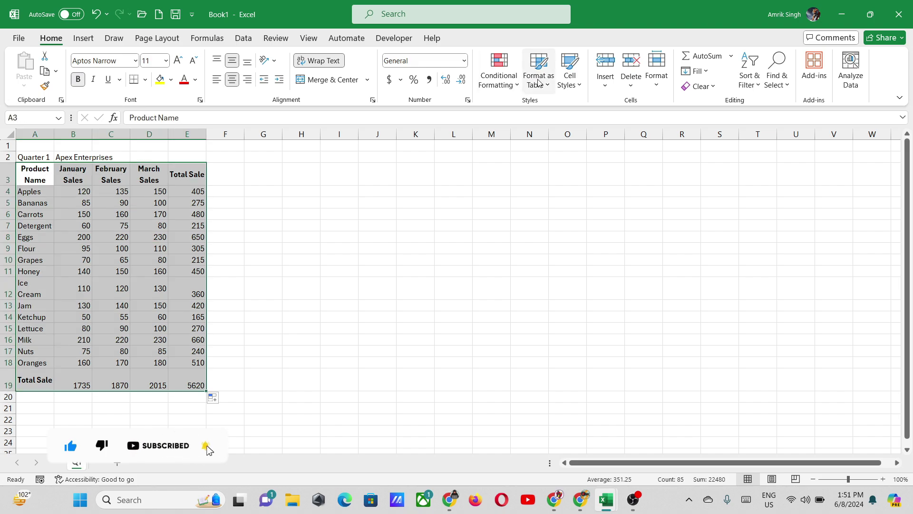
{"action": "key", "text": "ctrl+shift+Up"}
{"action": "left_click", "coordinate": [161, 80]}
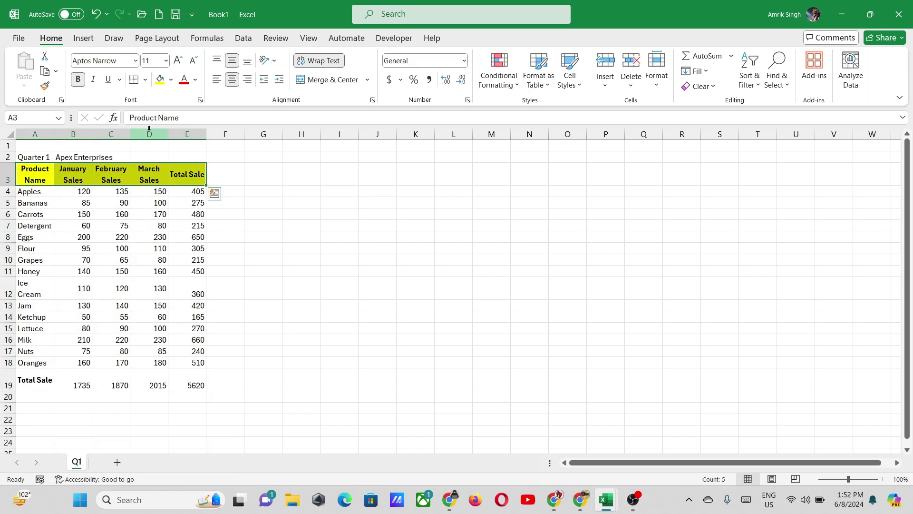
Give the product names in A4:A18 a light blue fill
{"action": "left_click_drag", "start_coordinate": [41, 192], "coordinate": [48, 364]}
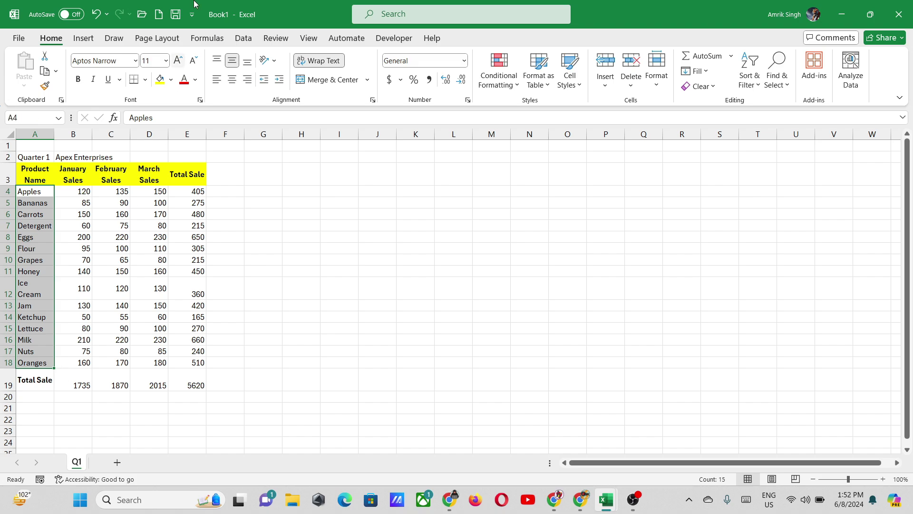
{"action": "left_click", "coordinate": [171, 80]}
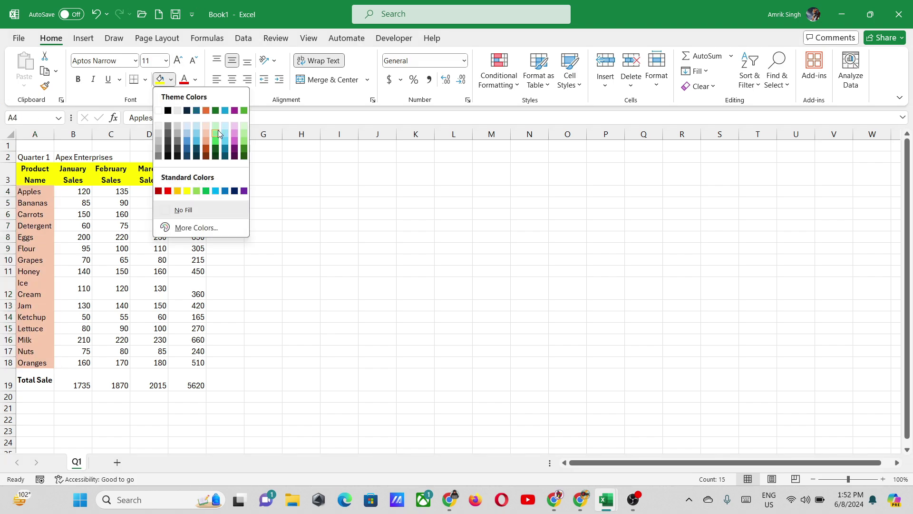
{"action": "left_click", "coordinate": [225, 126]}
Fill the Total Sale row A19:E19 with yellow and the product totals in E4:E18 with light blue
{"action": "left_click_drag", "start_coordinate": [33, 380], "coordinate": [191, 378]}
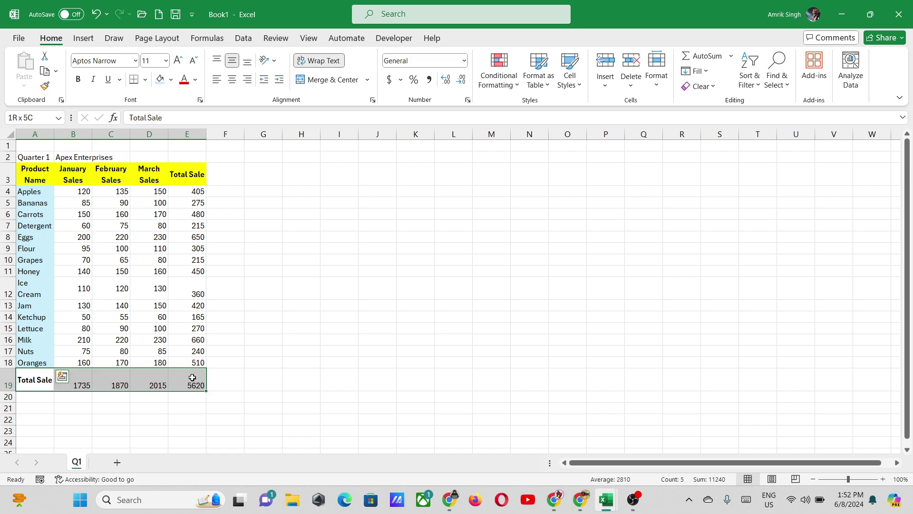
{"action": "left_click", "coordinate": [171, 80]}
{"action": "left_click", "coordinate": [191, 187]}
{"action": "left_click_drag", "start_coordinate": [193, 191], "coordinate": [195, 363]}
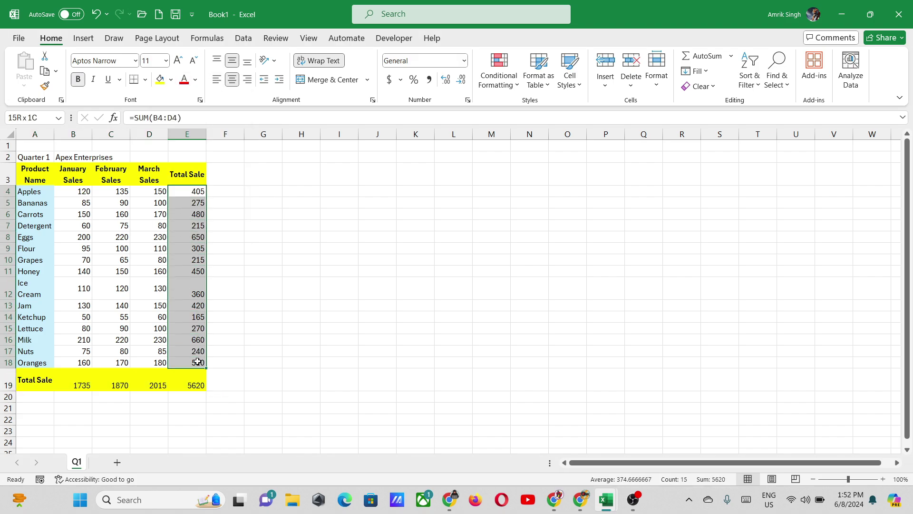
{"action": "left_click", "coordinate": [171, 80]}
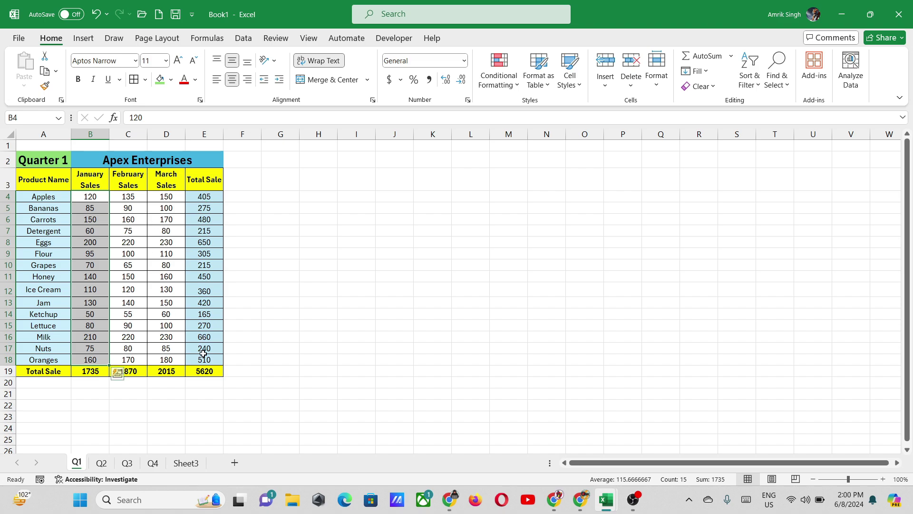
Review the Q2, Q3 and Q4 sales sheets, widening the August Sales column on the Q3 sheet
{"action": "left_click", "coordinate": [102, 462]}
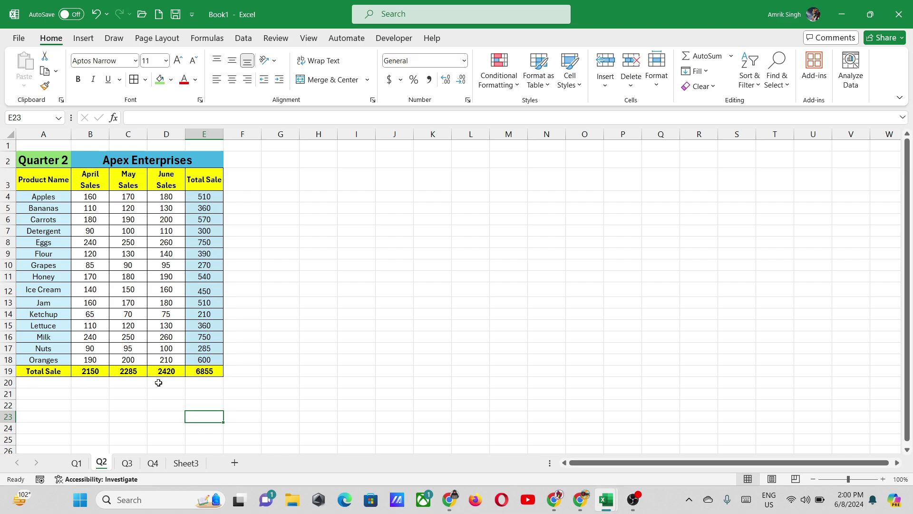
{"action": "left_click", "coordinate": [127, 463]}
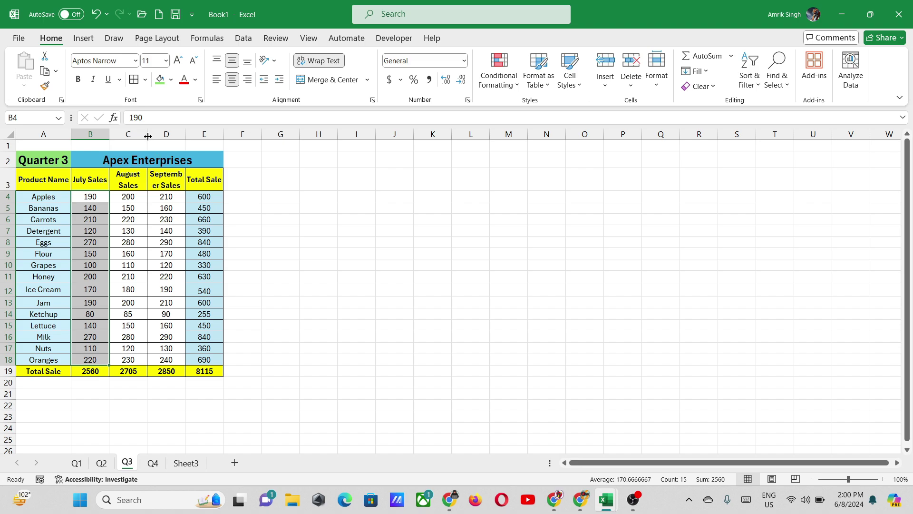
{"action": "left_click_drag", "start_coordinate": [148, 135], "coordinate": [159, 135]}
{"action": "left_click", "coordinate": [152, 463]}
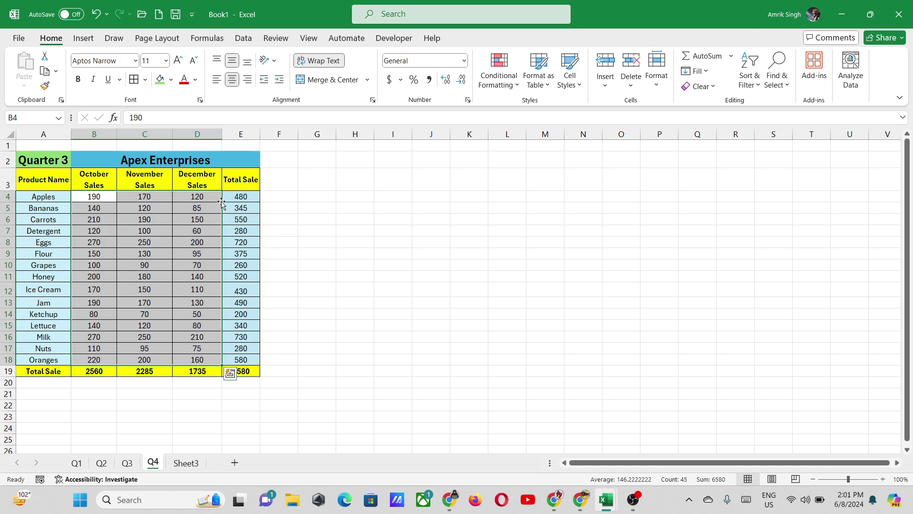
{"action": "left_click", "coordinate": [146, 430]}
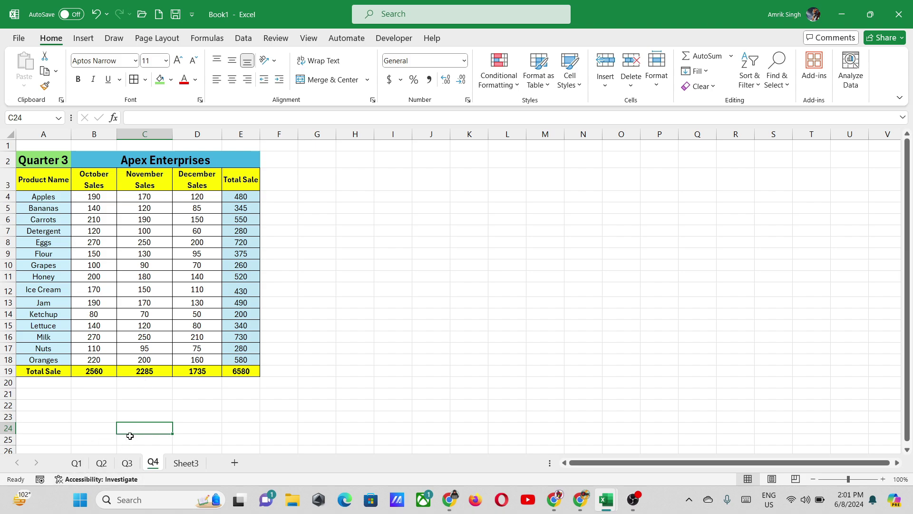
Rename Sheet3 as ConsolidatedData
{"action": "left_click", "coordinate": [192, 463]}
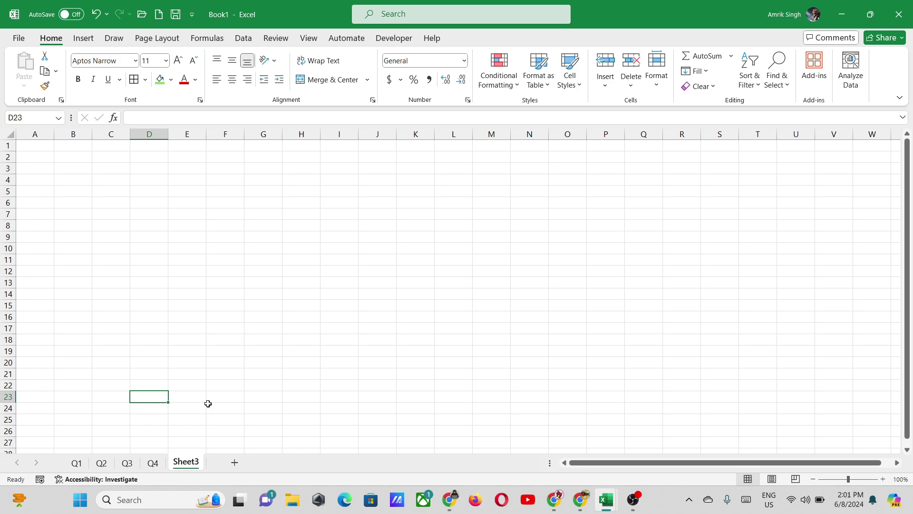
{"action": "right_click", "coordinate": [198, 464]}
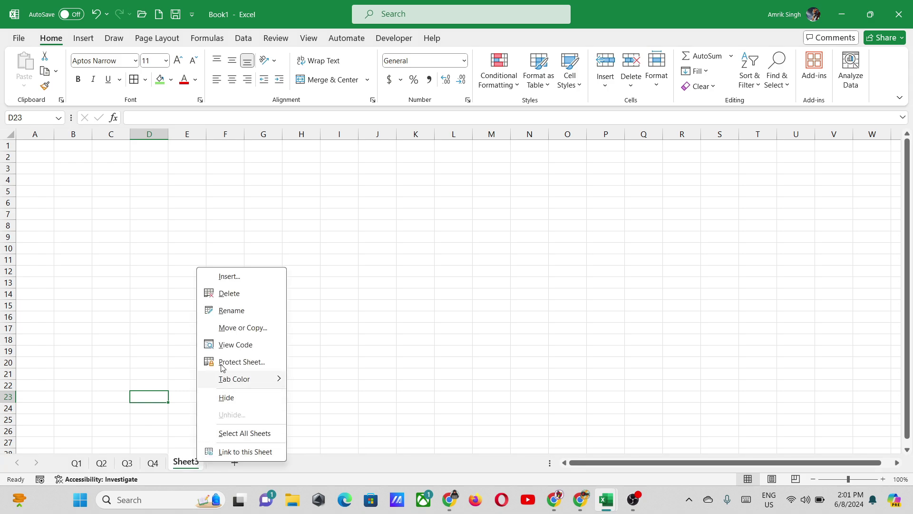
{"action": "left_click", "coordinate": [233, 312]}
{"action": "type", "text": "ConsolidatedData"}
{"action": "key", "text": "Return"}
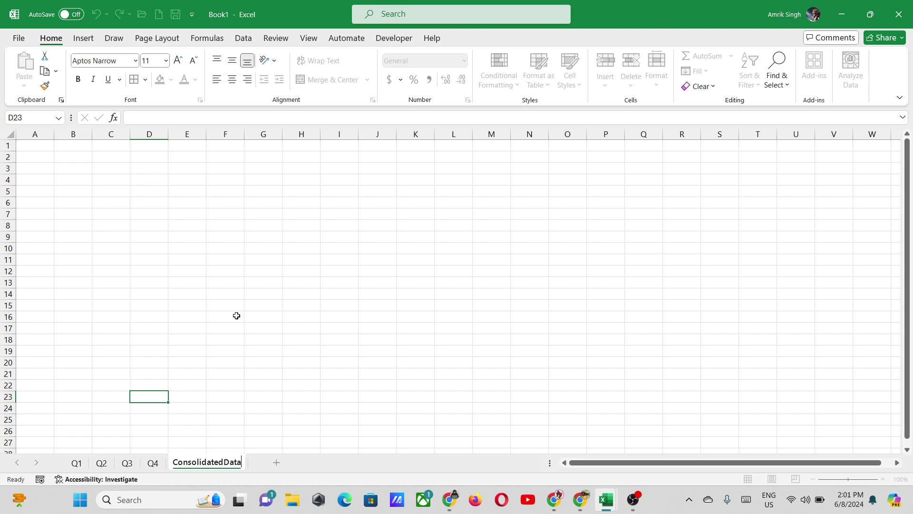
{"action": "left_click", "coordinate": [237, 315]}
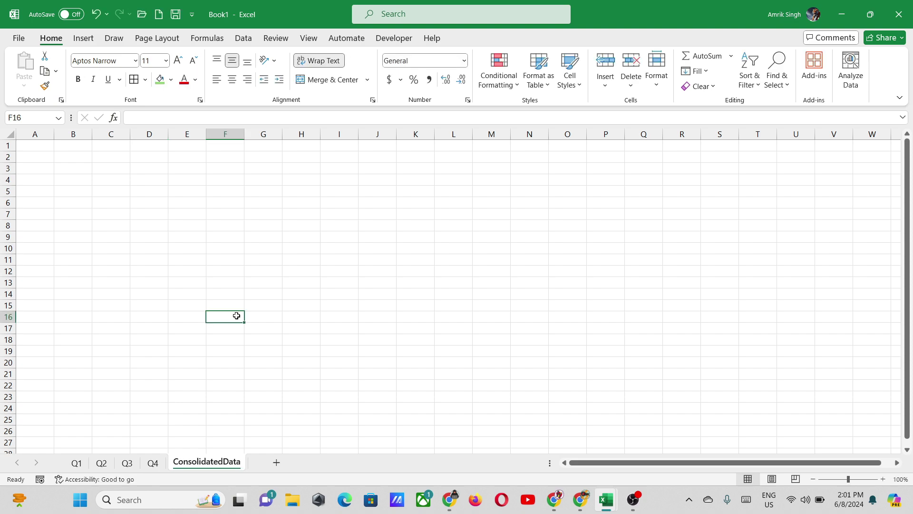
Open the Consolidate dialog with cell A3 of the ConsolidatedData sheet as the destination
{"action": "left_click", "coordinate": [31, 165]}
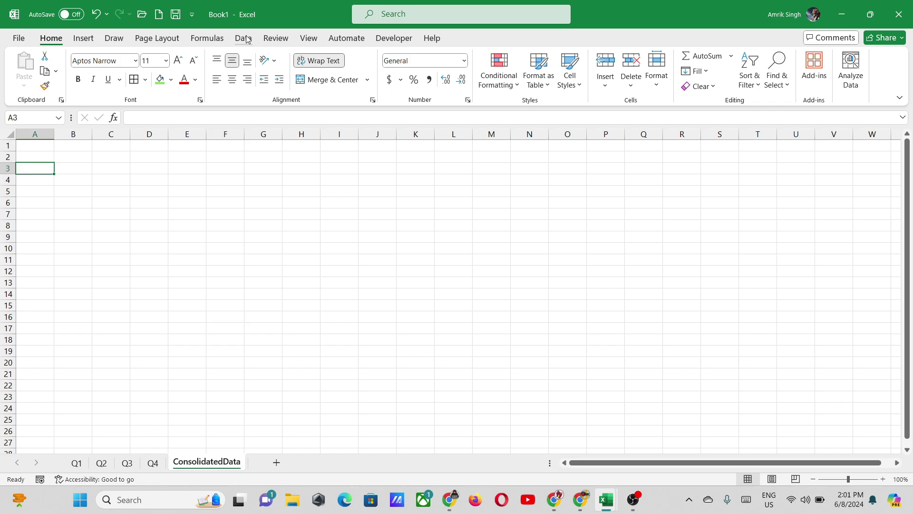
{"action": "left_click", "coordinate": [246, 39]}
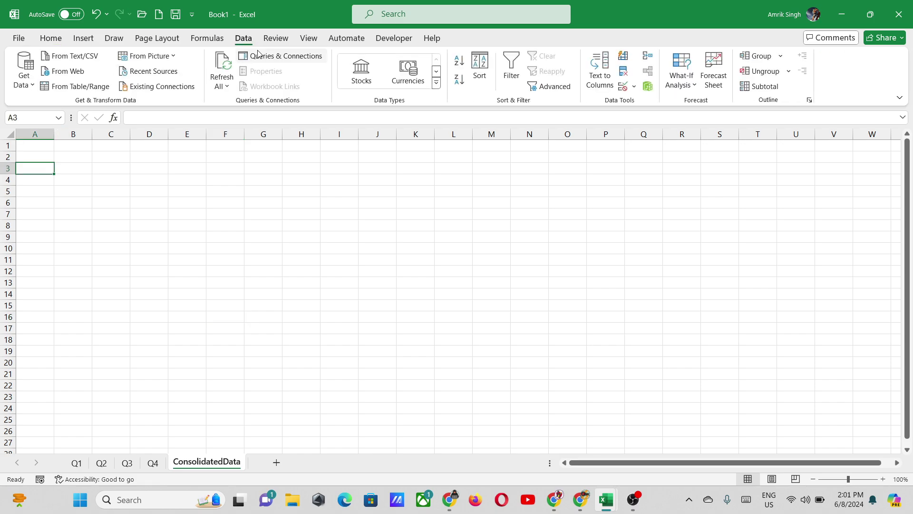
{"action": "left_click", "coordinate": [652, 61]}
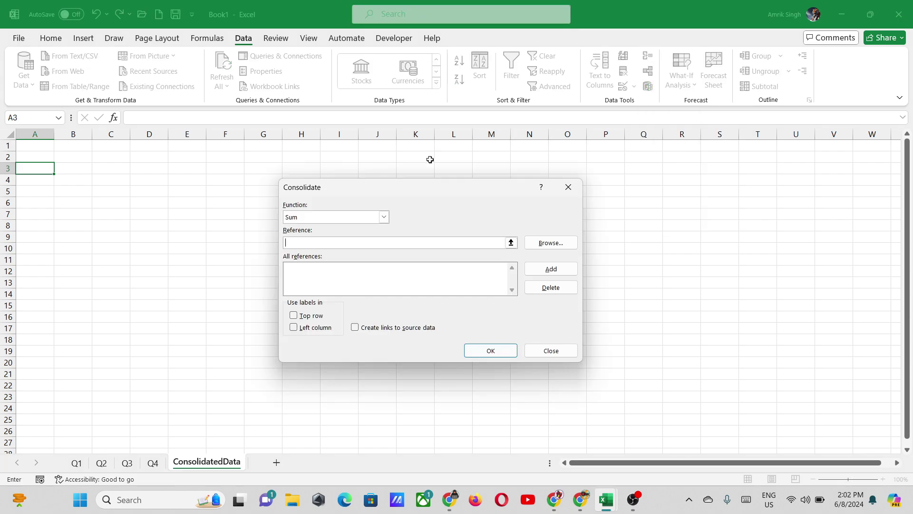
{"action": "left_click_drag", "start_coordinate": [426, 187], "coordinate": [403, 173]}
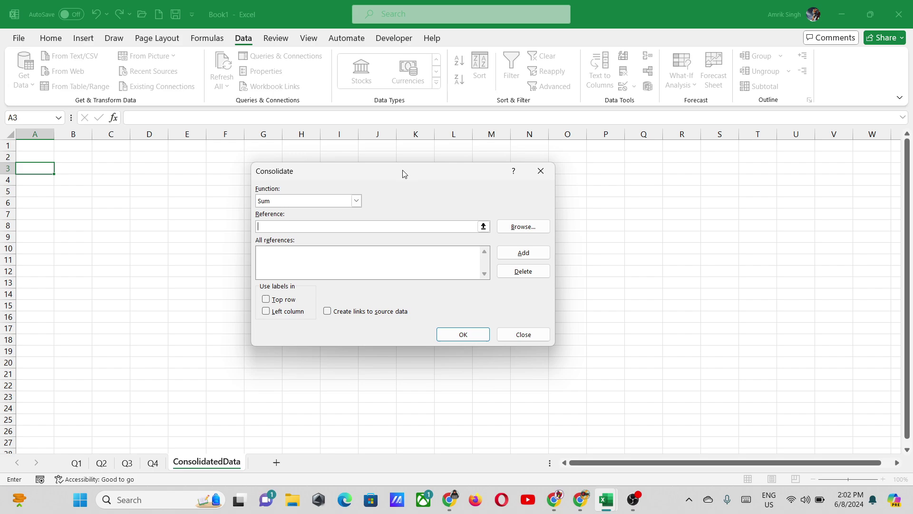
{"action": "left_click_drag", "start_coordinate": [451, 168], "coordinate": [437, 168]}
Add the range A3:E19 of the Q1 sheet, from headers to Total Sale row, to the consolidation references
{"action": "left_click", "coordinate": [277, 226]}
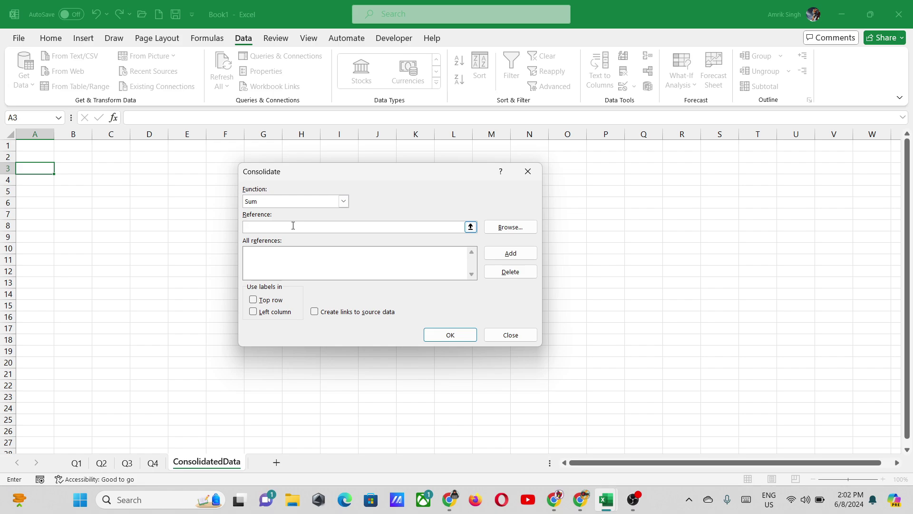
{"action": "left_click", "coordinate": [471, 227]}
{"action": "left_click", "coordinate": [77, 464]}
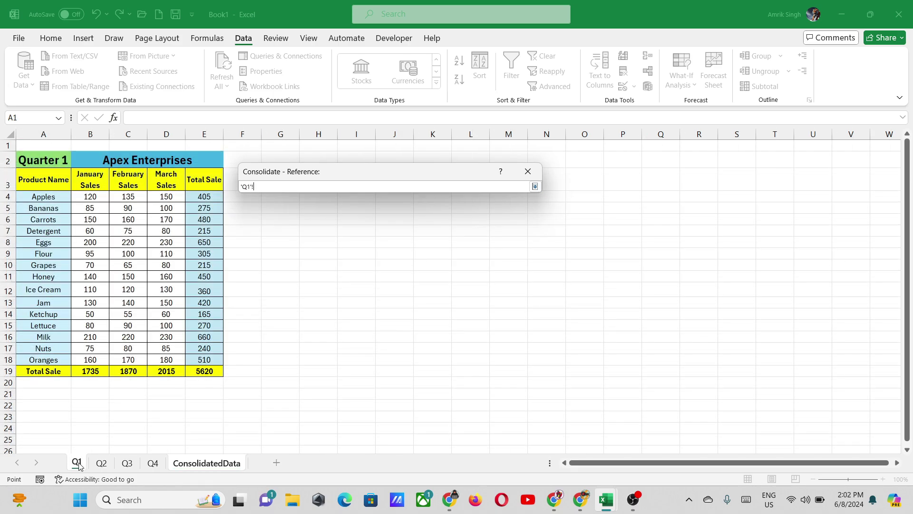
{"action": "left_click_drag", "start_coordinate": [48, 185], "coordinate": [191, 376]}
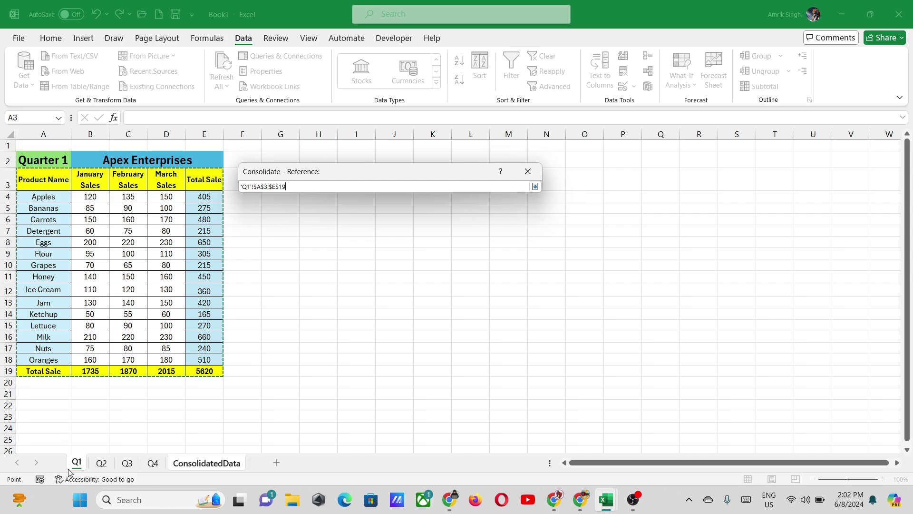
{"action": "left_click", "coordinate": [535, 187]}
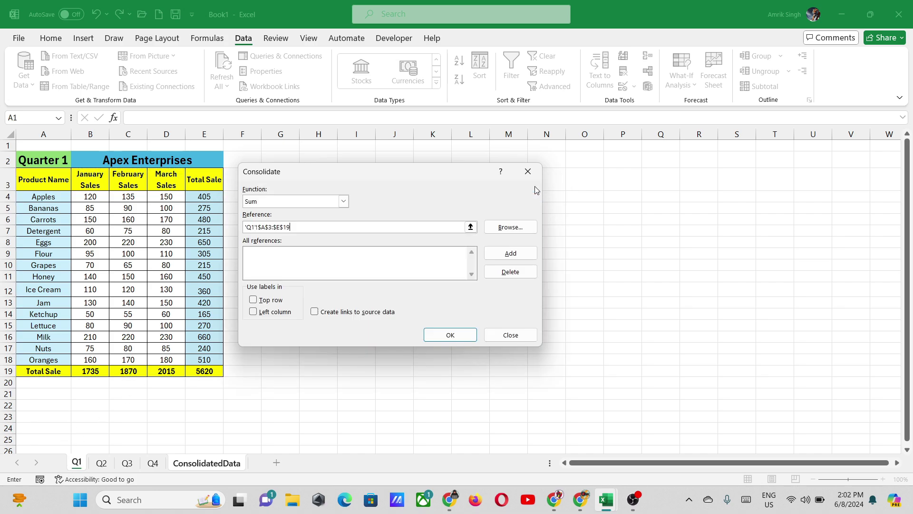
{"action": "left_click", "coordinate": [511, 253]}
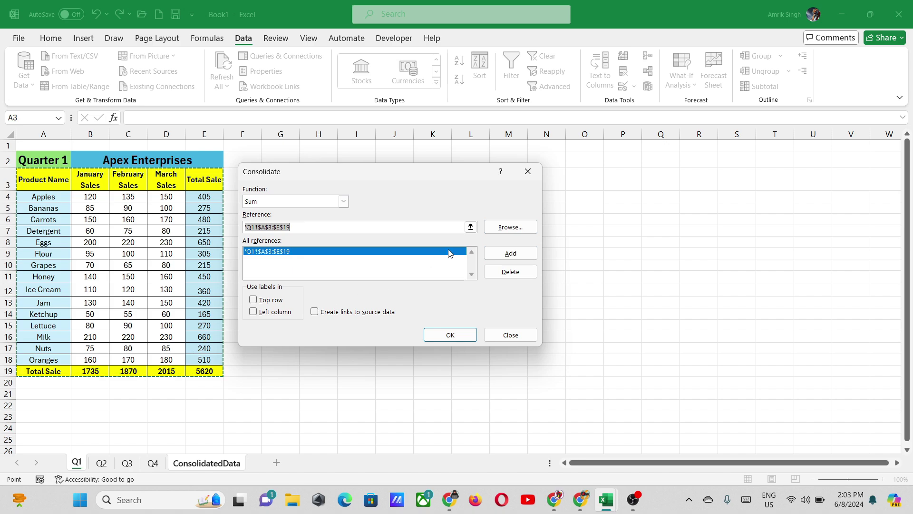
Add the range A3:E19 of the Q2 sheet to the consolidation references
{"action": "left_click", "coordinate": [470, 227]}
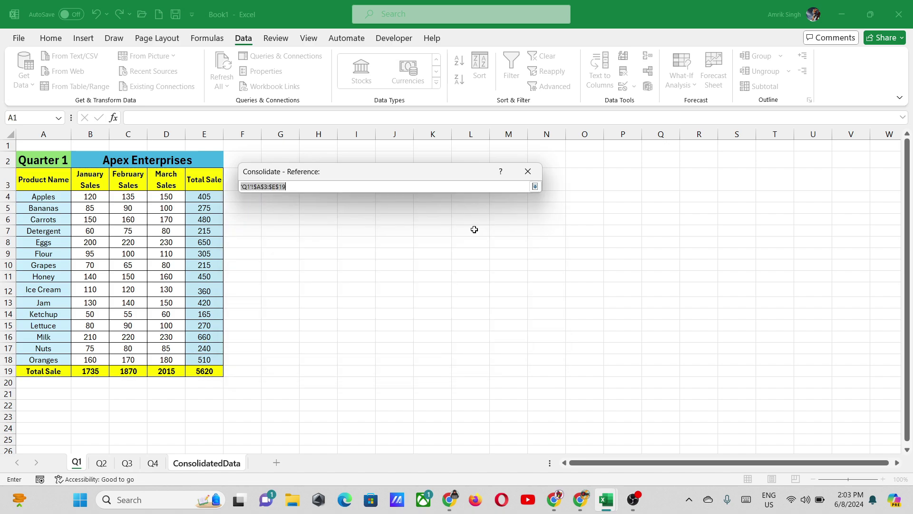
{"action": "left_click", "coordinate": [103, 463]}
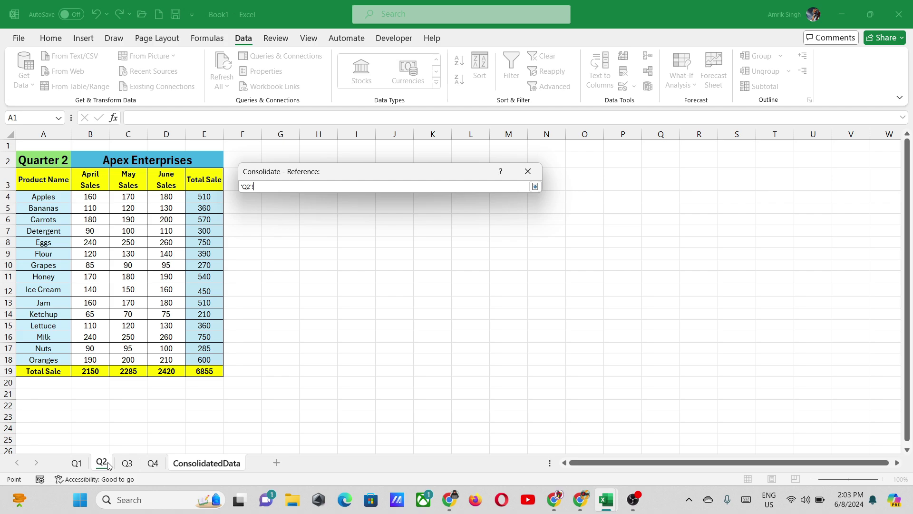
{"action": "left_click_drag", "start_coordinate": [45, 183], "coordinate": [88, 203]}
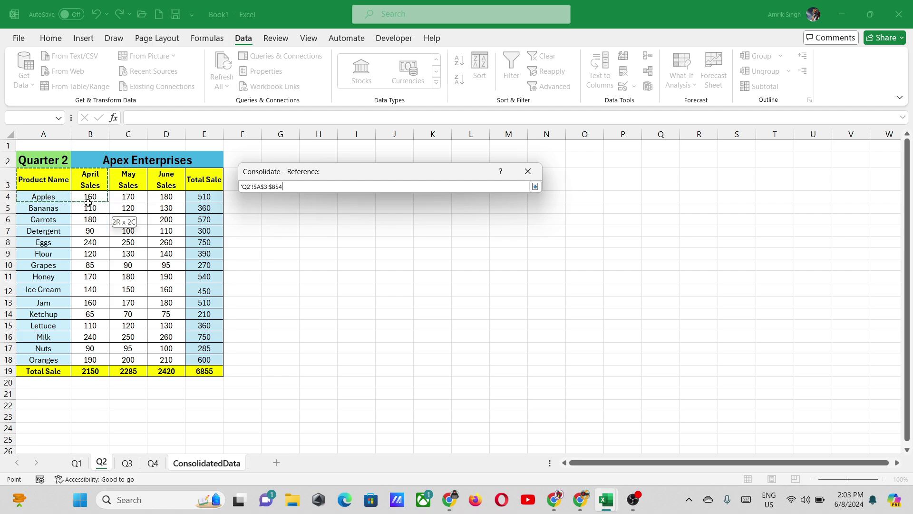
{"action": "left_click_drag", "start_coordinate": [172, 266], "coordinate": [196, 366]}
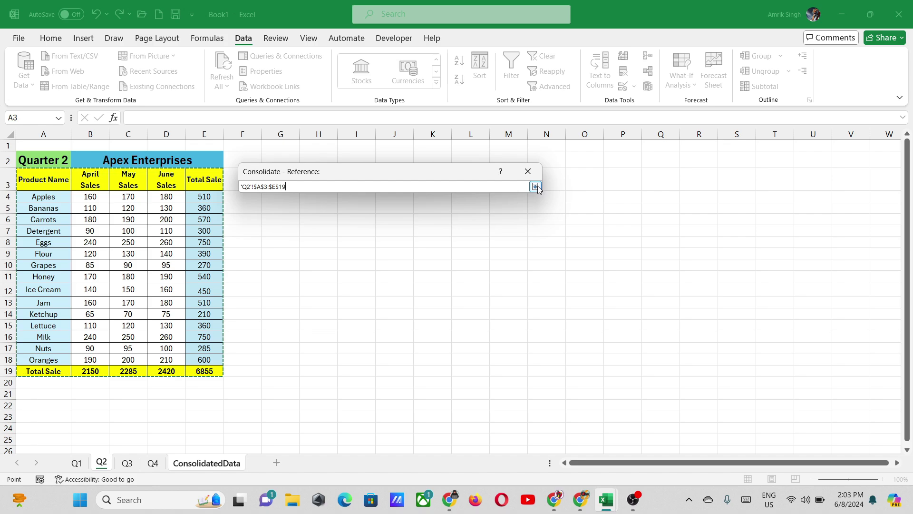
{"action": "left_click", "coordinate": [536, 186]}
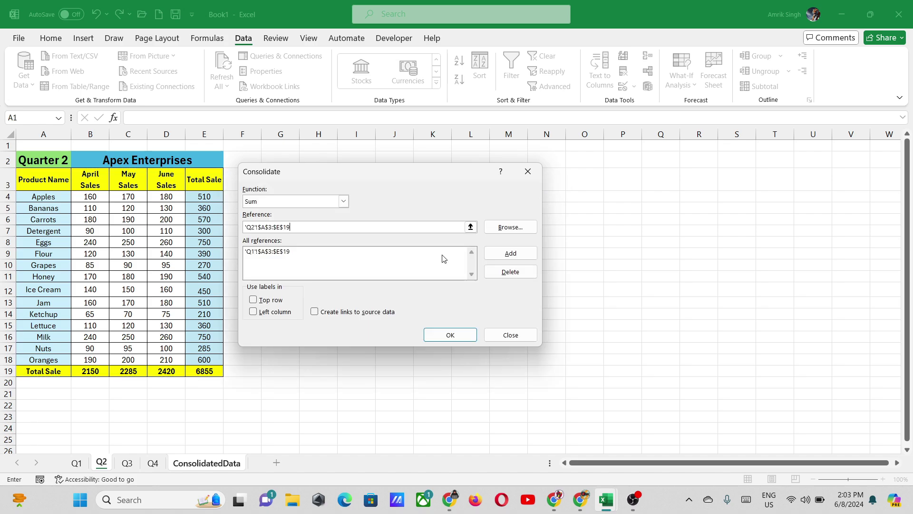
{"action": "left_click", "coordinate": [492, 254]}
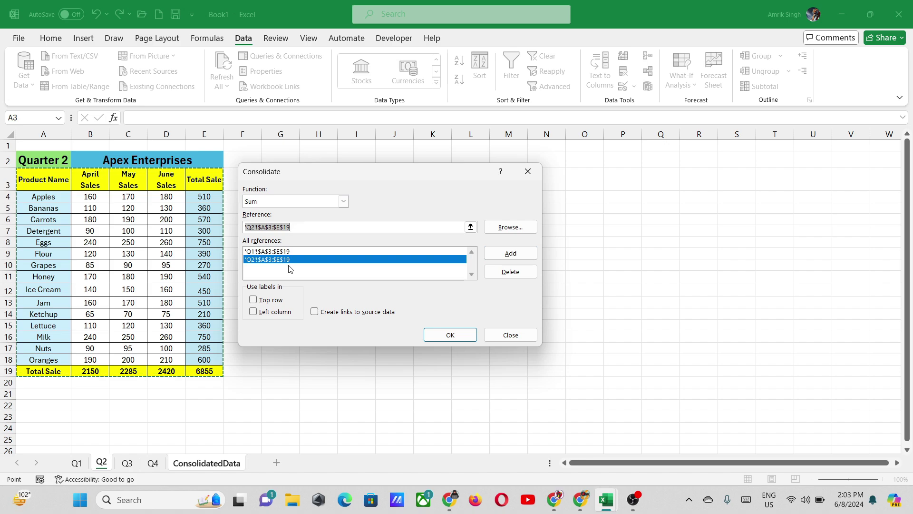
Add the range A3:E19 of the Q3 sheet to the consolidation references
{"action": "left_click", "coordinate": [471, 227]}
{"action": "left_click", "coordinate": [127, 463]}
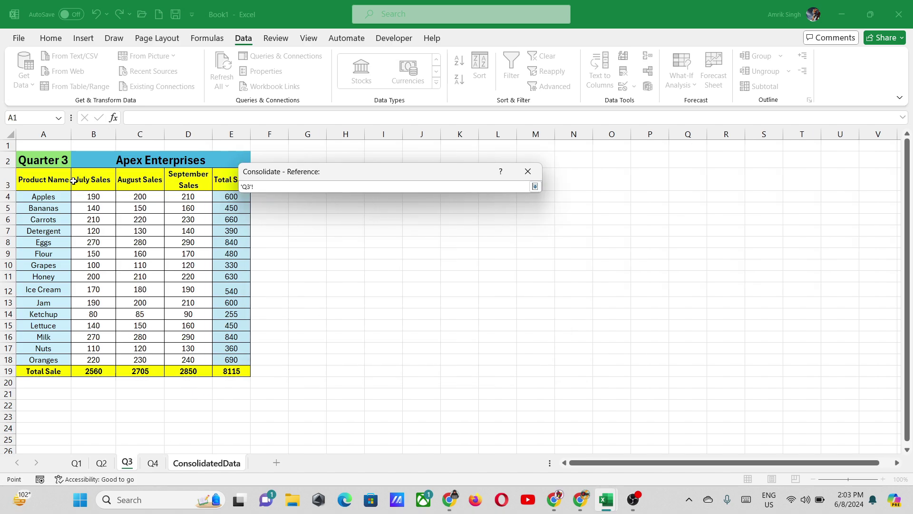
{"action": "left_click_drag", "start_coordinate": [43, 179], "coordinate": [238, 370]}
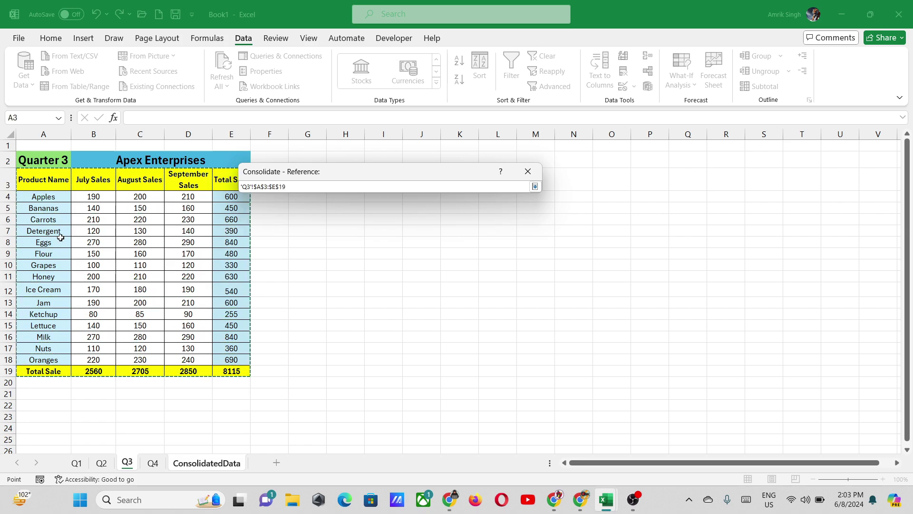
{"action": "left_click", "coordinate": [535, 187]}
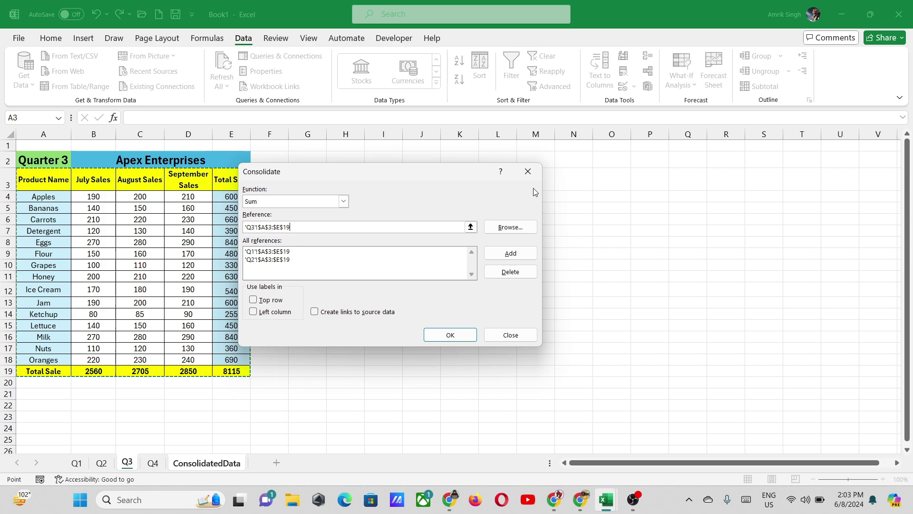
{"action": "left_click", "coordinate": [502, 253]}
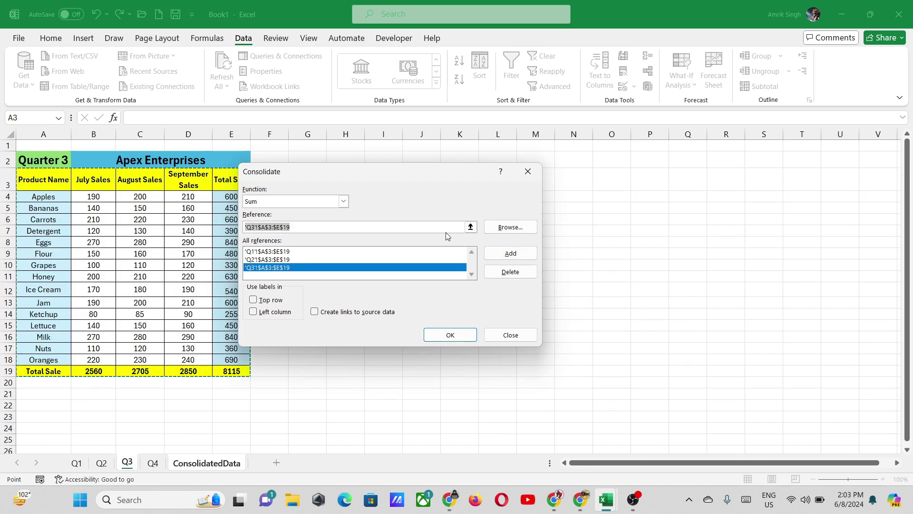
Add the range A3:E19 of the Q4 sheet to the consolidation references
{"action": "left_click", "coordinate": [471, 227]}
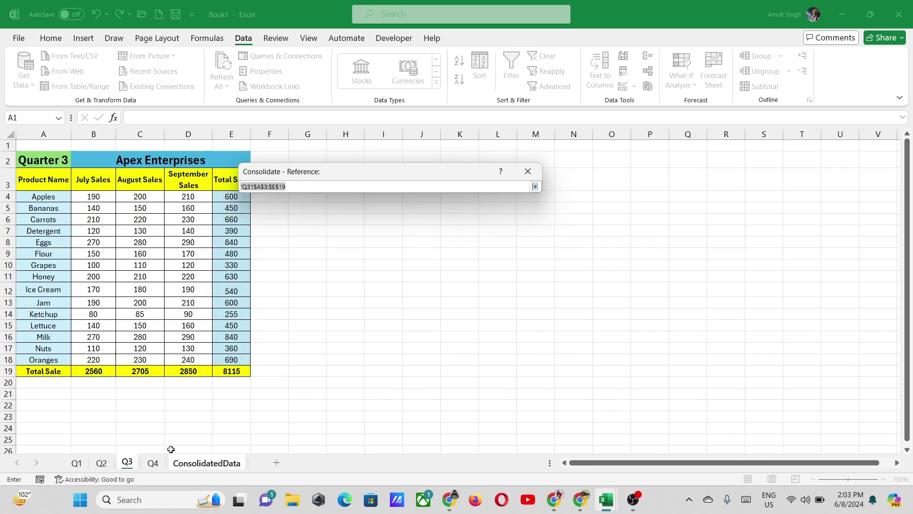
{"action": "left_click", "coordinate": [153, 463]}
{"action": "left_click_drag", "start_coordinate": [50, 179], "coordinate": [246, 375]}
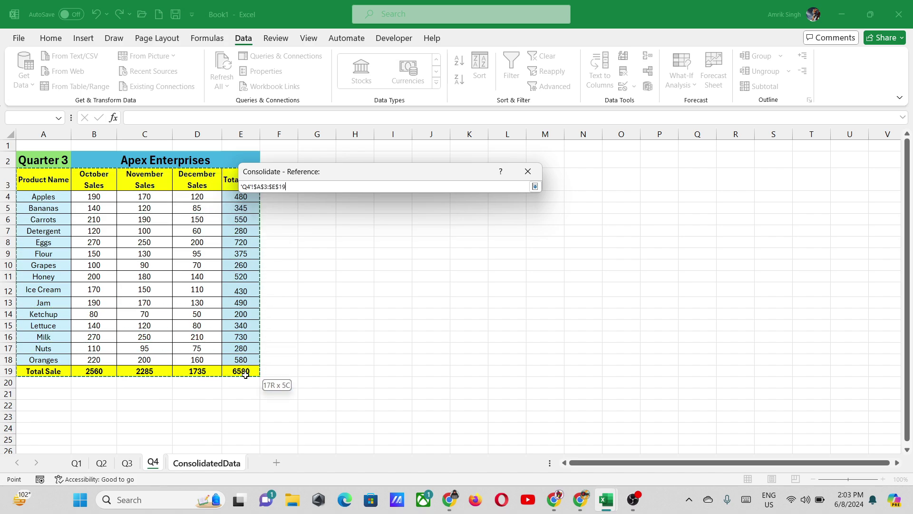
{"action": "left_click", "coordinate": [535, 187]}
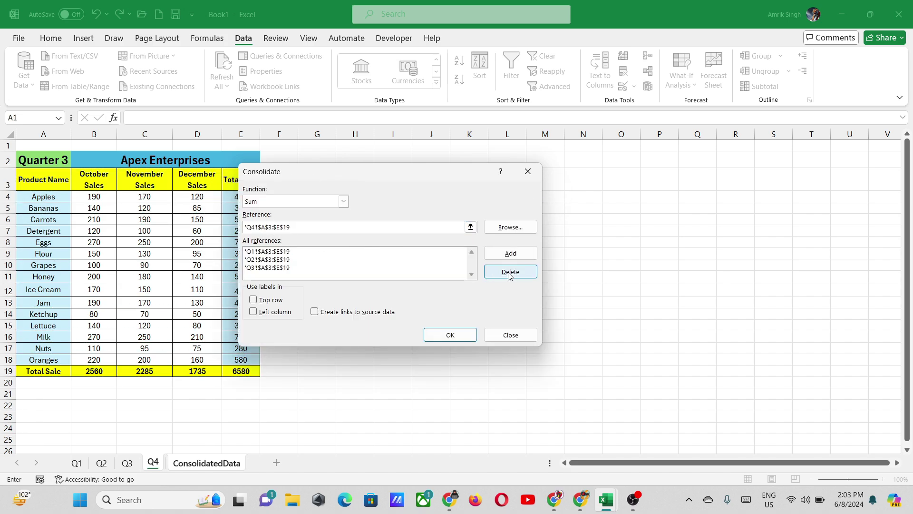
{"action": "left_click", "coordinate": [510, 253]}
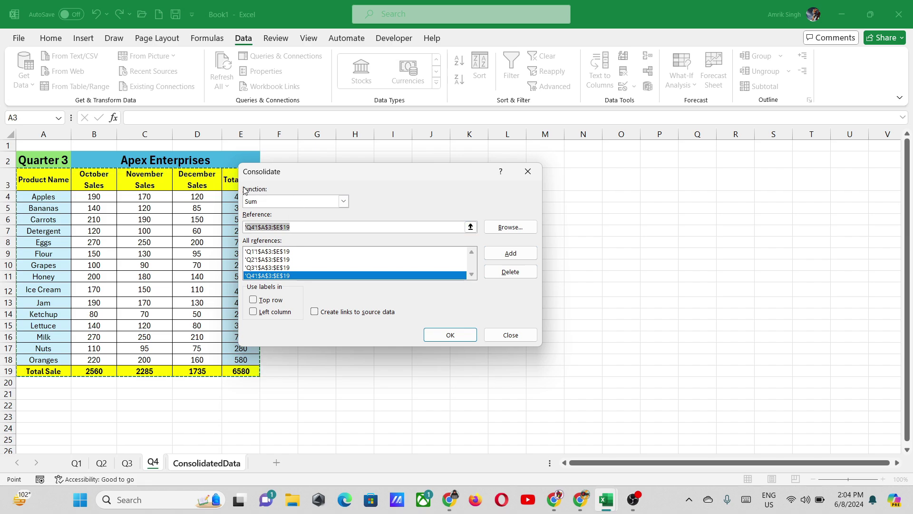
Consolidate the four ranges with the Sum function, using top row and left column labels and creating links to the source data
{"action": "left_click", "coordinate": [343, 201]}
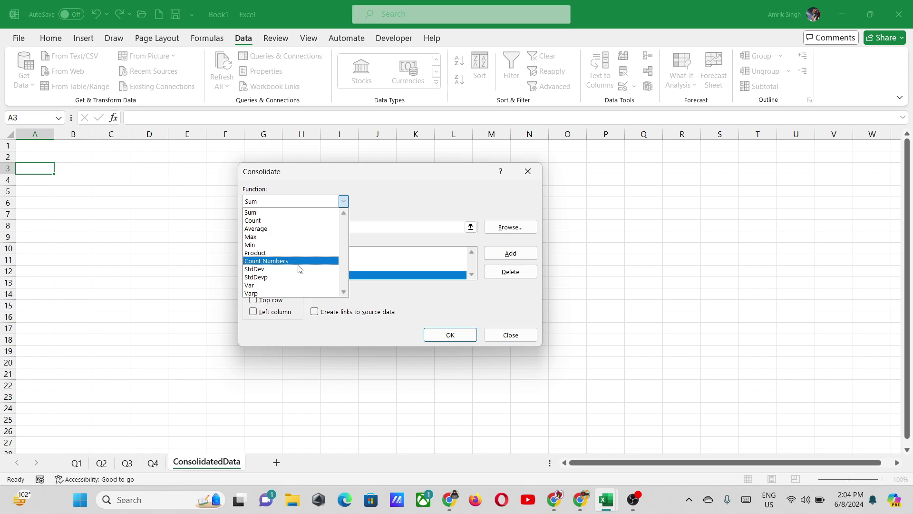
{"action": "left_click", "coordinate": [293, 214]}
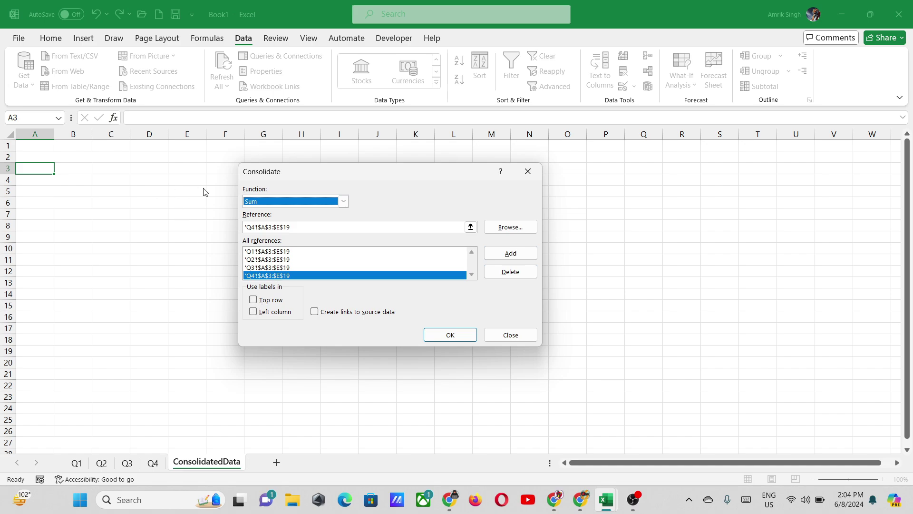
{"action": "left_click", "coordinate": [253, 301]}
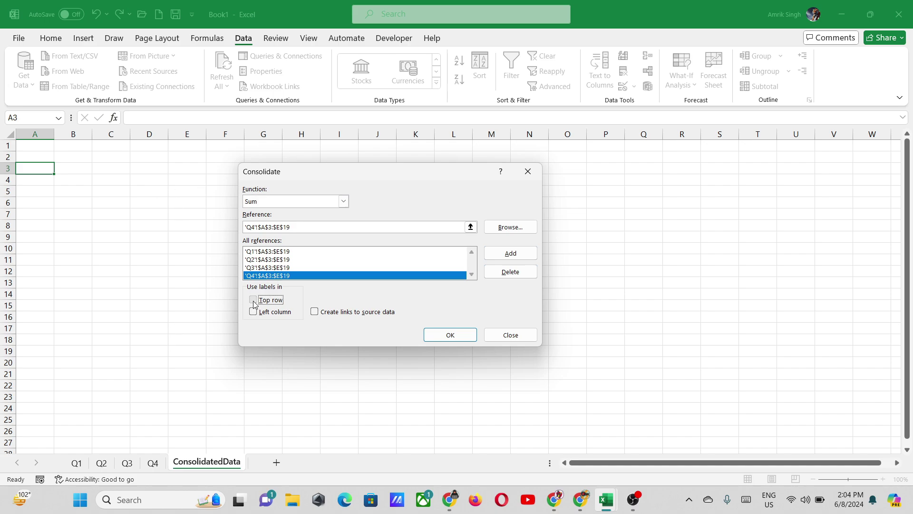
{"action": "left_click", "coordinate": [253, 312]}
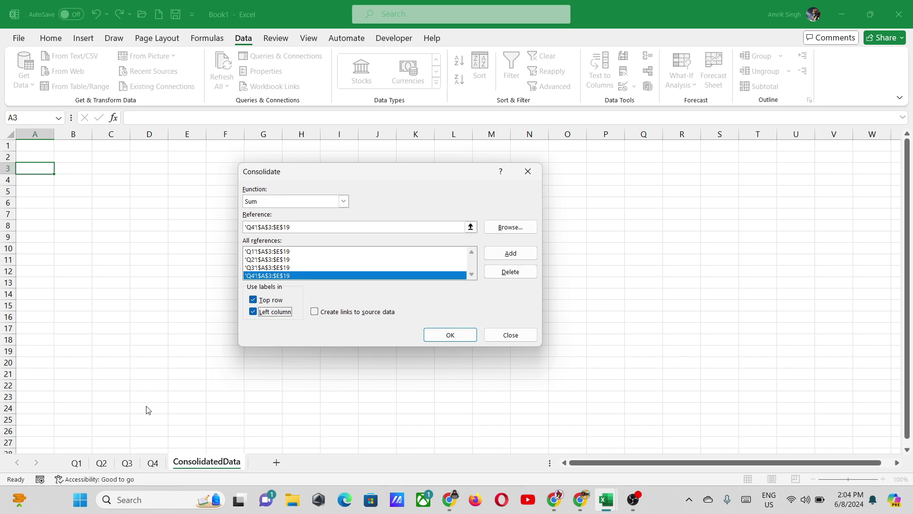
{"action": "left_click", "coordinate": [317, 314]}
{"action": "left_click", "coordinate": [449, 336]}
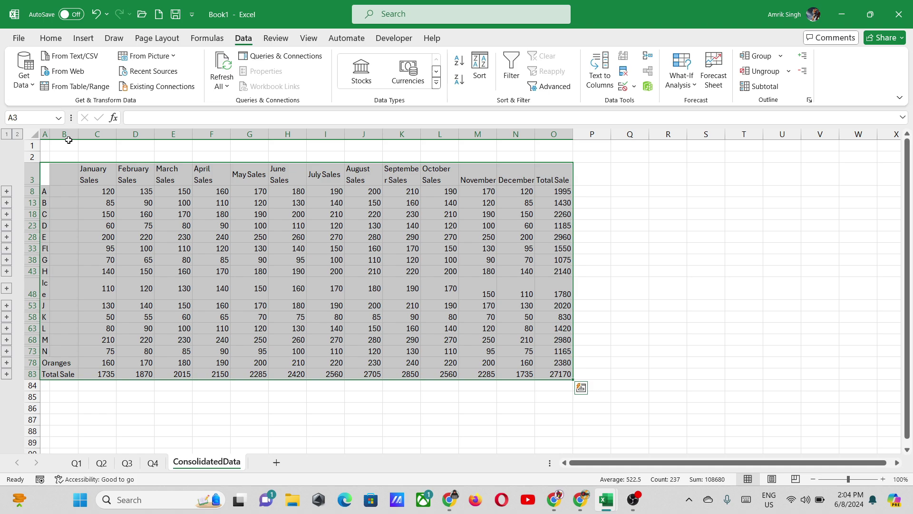
Auto-fit column A of the consolidated table to the width of the product names
{"action": "double_click", "coordinate": [49, 134]}
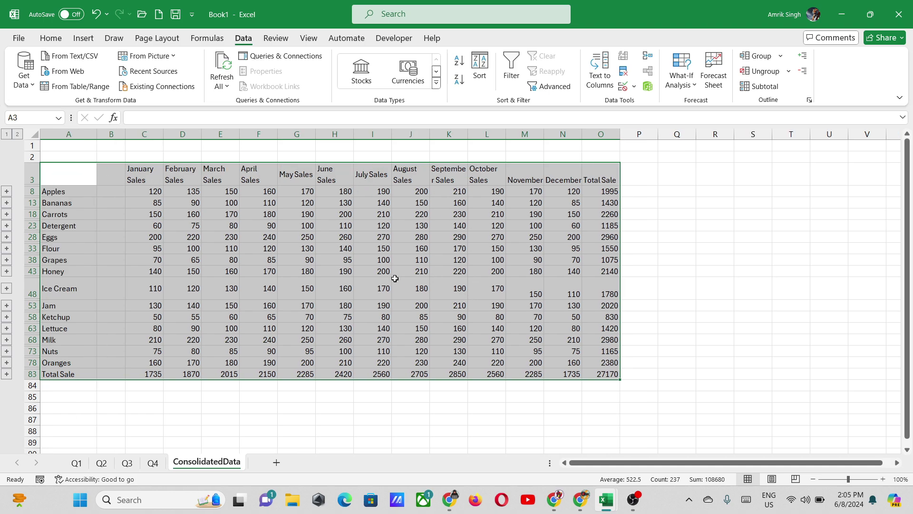
{"action": "left_click", "coordinate": [69, 190]}
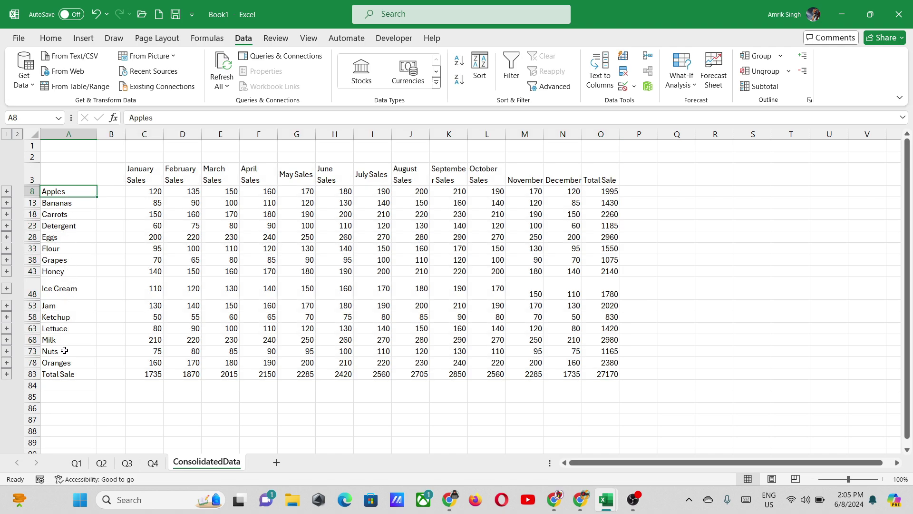
Review the product sales tables on the Q1, Q2, Q3 and Q4 source sheets
{"action": "left_click", "coordinate": [76, 463]}
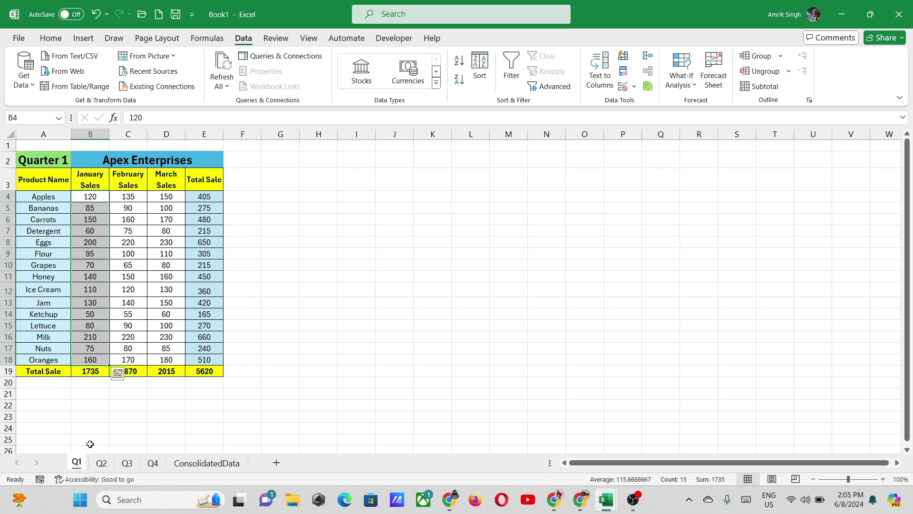
{"action": "left_click", "coordinate": [101, 466]}
{"action": "left_click", "coordinate": [127, 466]}
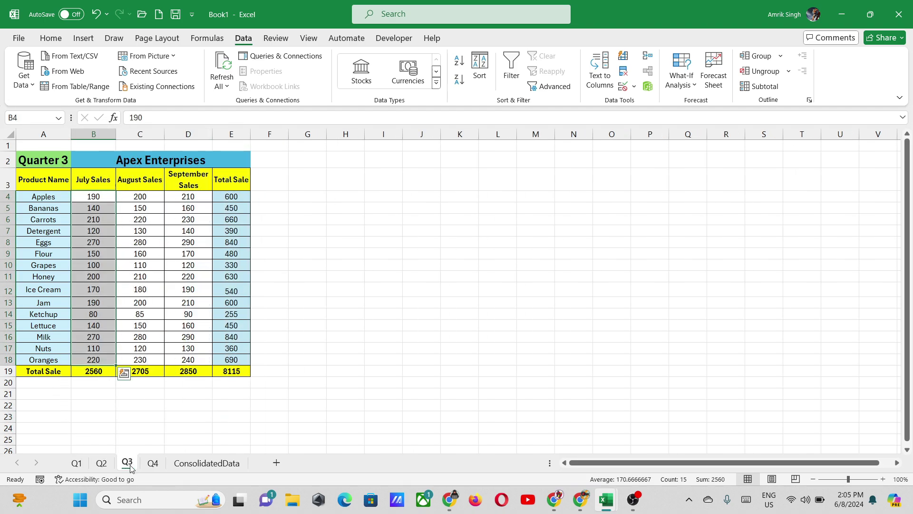
{"action": "left_click", "coordinate": [76, 464]}
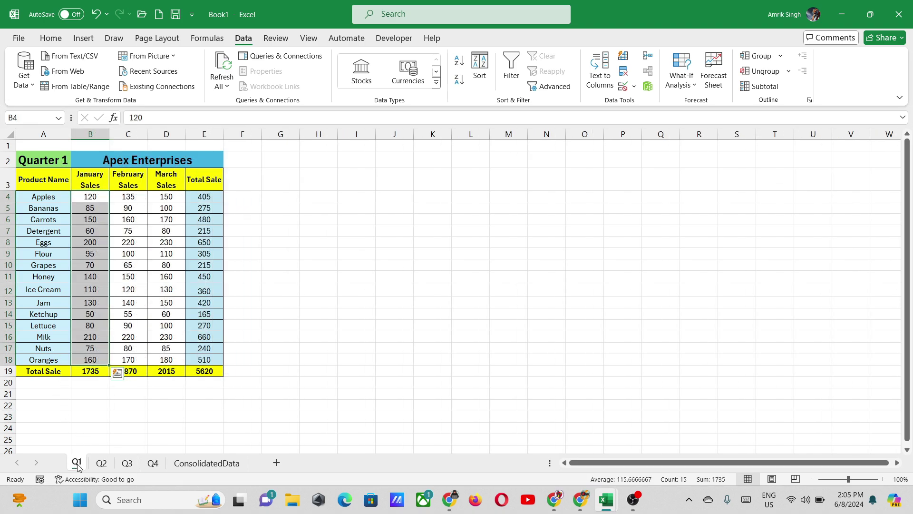
{"action": "left_click", "coordinate": [106, 471]}
{"action": "left_click", "coordinate": [127, 465]}
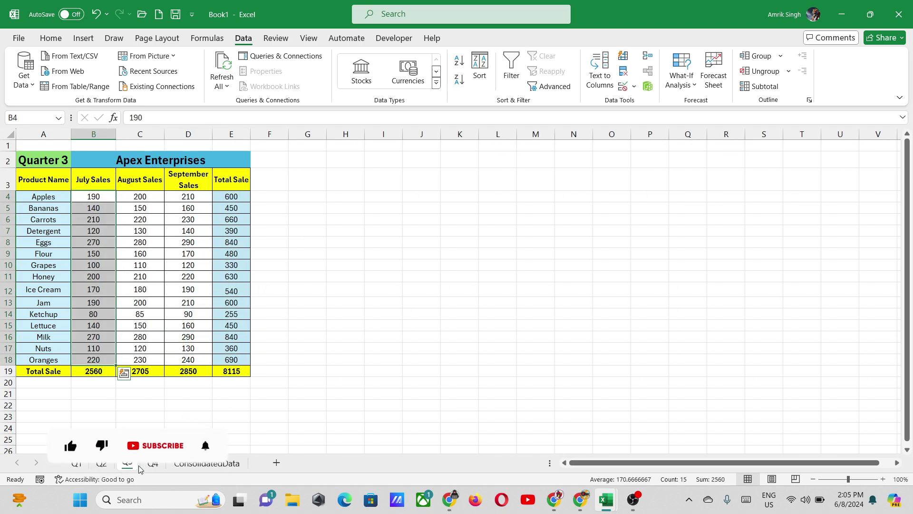
{"action": "left_click", "coordinate": [153, 465]}
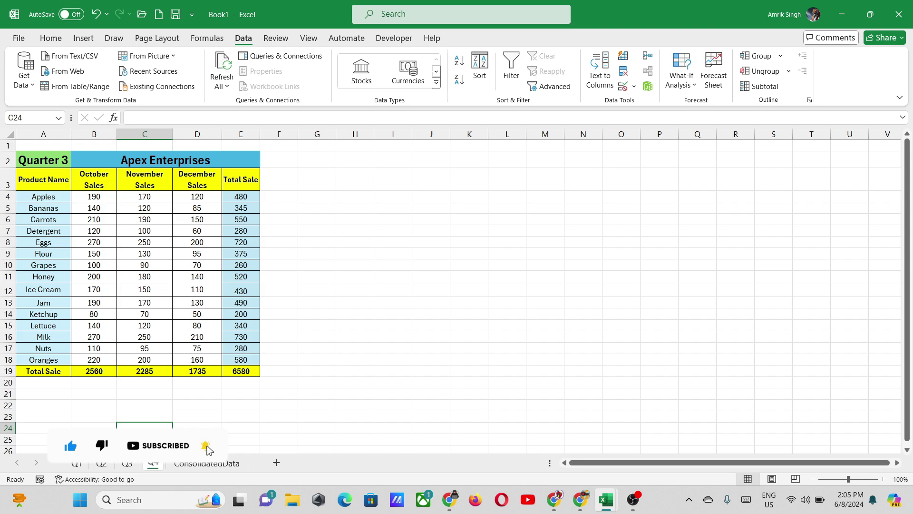
Fill the header row A3:O3 of the table on the ConsolidatedData sheet with light blue
{"action": "left_click", "coordinate": [207, 463]}
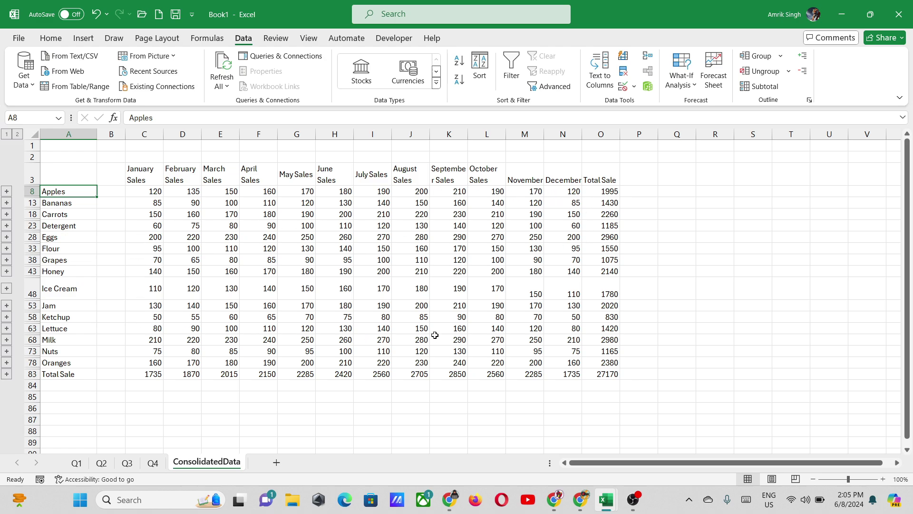
{"action": "key", "text": "ctrl+z"}
{"action": "left_click_drag", "start_coordinate": [67, 174], "coordinate": [597, 180]}
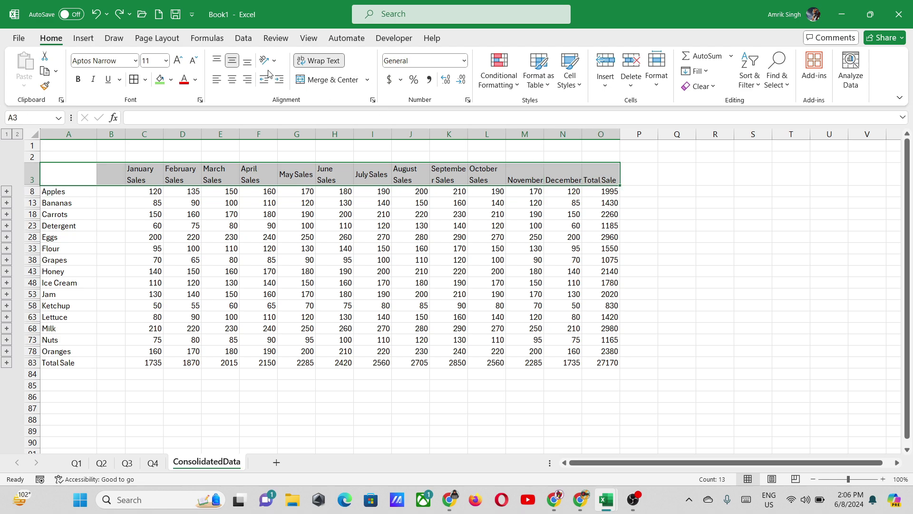
{"action": "left_click", "coordinate": [171, 79]}
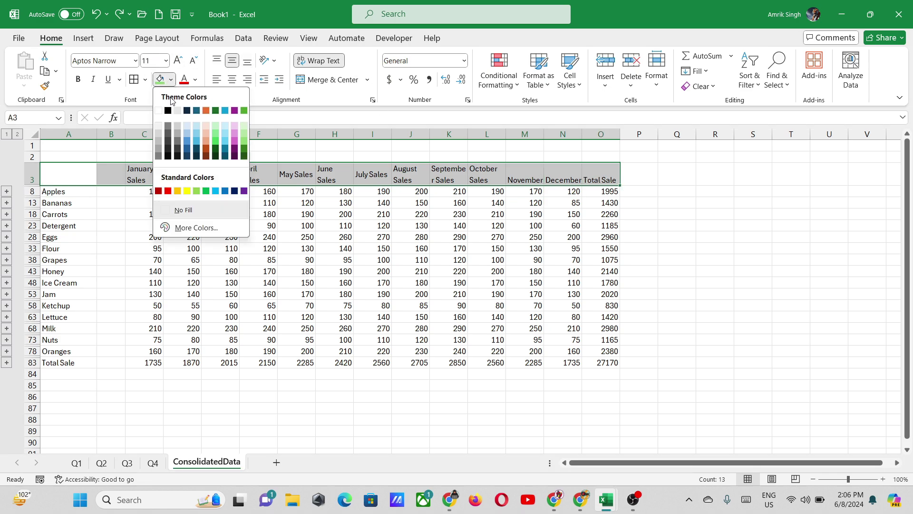
{"action": "left_click", "coordinate": [198, 125]}
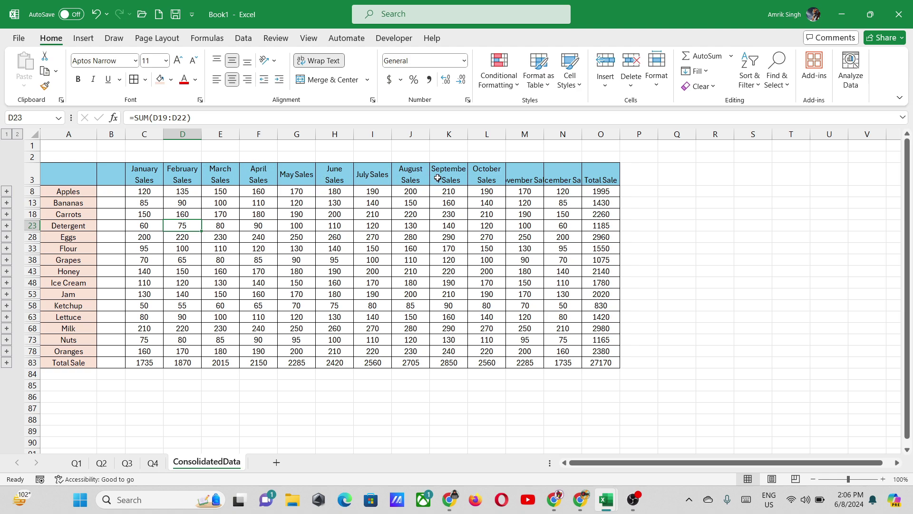
Expand the Apples group, label its detail rows B4:B7 as Apple, and collapse the group
{"action": "left_click", "coordinate": [7, 193]}
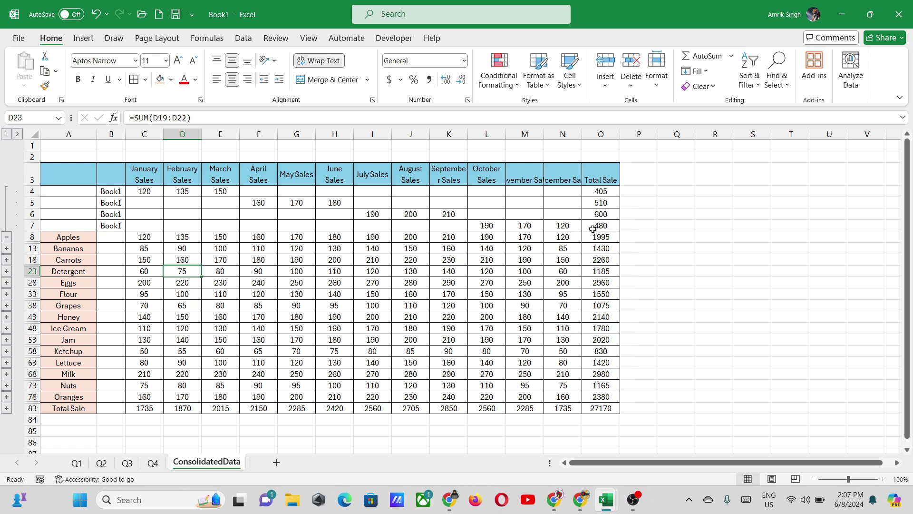
{"action": "left_click_drag", "start_coordinate": [114, 194], "coordinate": [113, 227]}
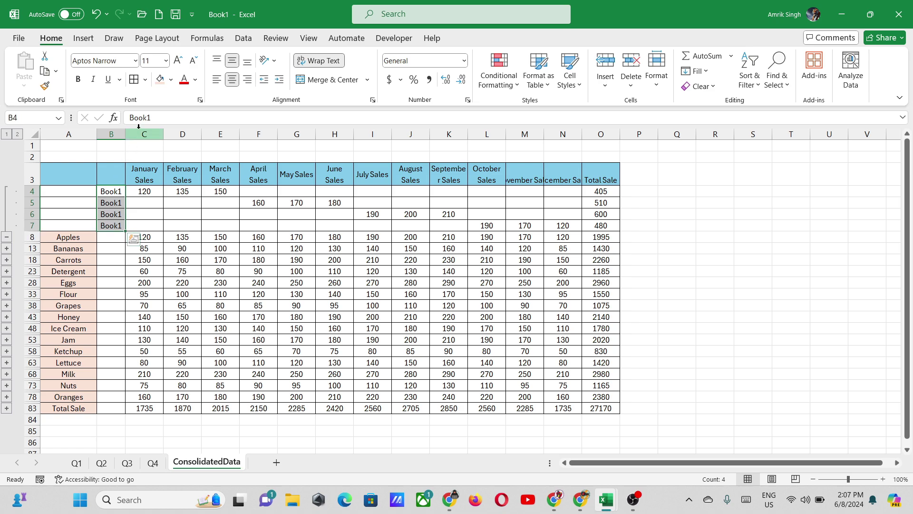
{"action": "type", "text": "Apple"}
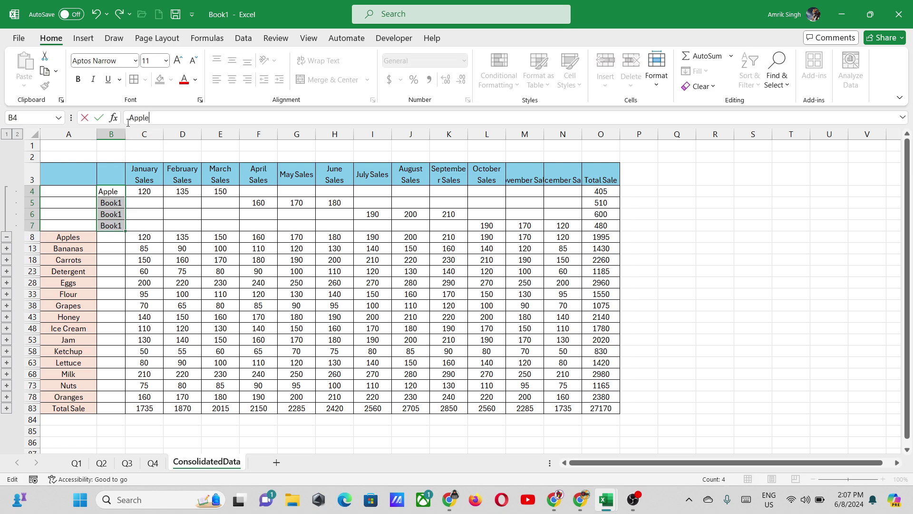
{"action": "key", "text": "Return"}
{"action": "left_click", "coordinate": [117, 192]}
{"action": "left_click_drag", "start_coordinate": [125, 196], "coordinate": [124, 231]}
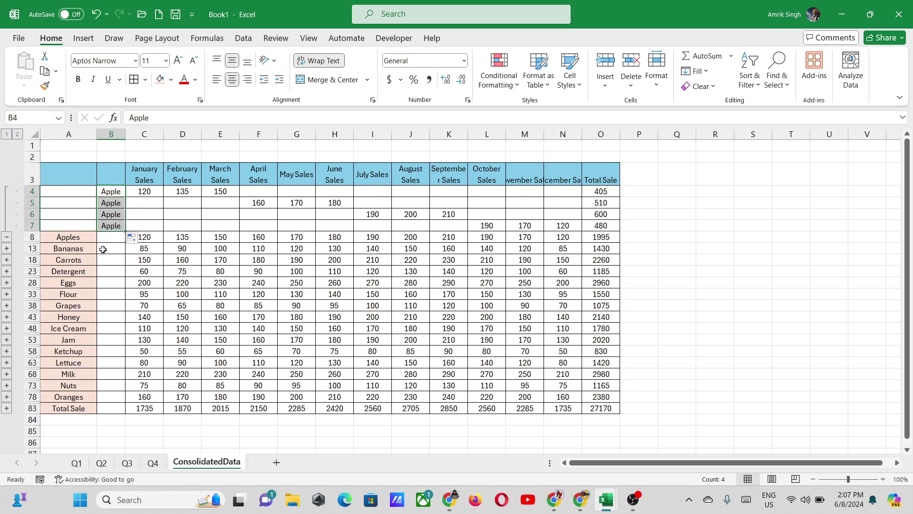
{"action": "left_click", "coordinate": [7, 237]}
Expand the Bananas group, label its detail rows B9:B12 as Banana, and collapse the group
{"action": "left_click", "coordinate": [7, 202]}
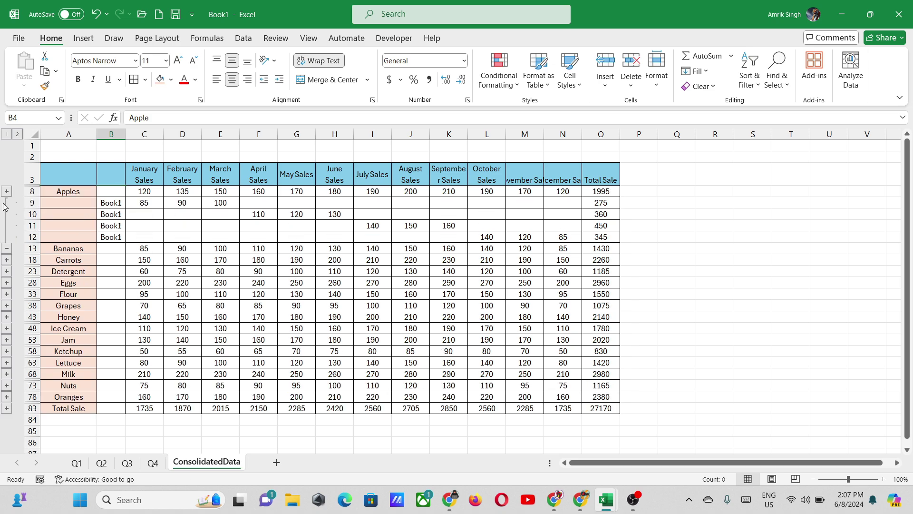
{"action": "left_click_drag", "start_coordinate": [105, 248], "coordinate": [144, 260]}
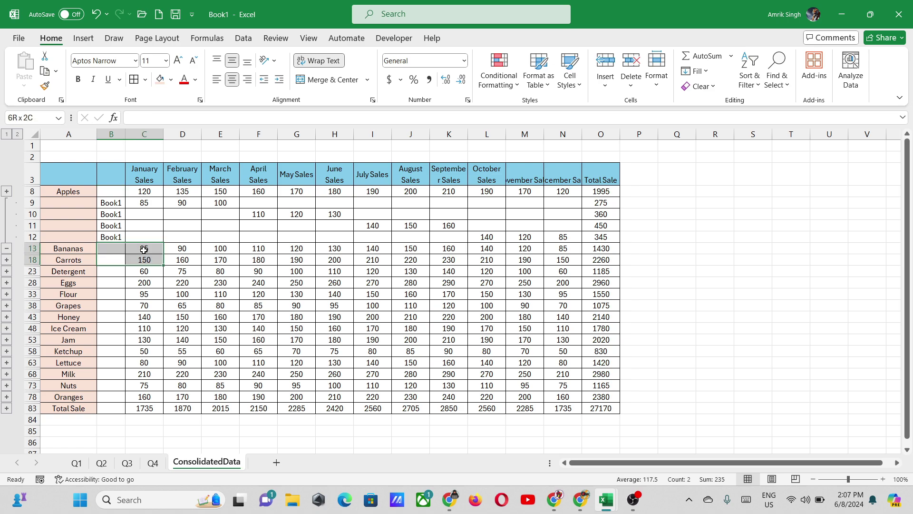
{"action": "left_click_drag", "start_coordinate": [111, 203], "coordinate": [112, 237]}
{"action": "type", "text": "Ba"}
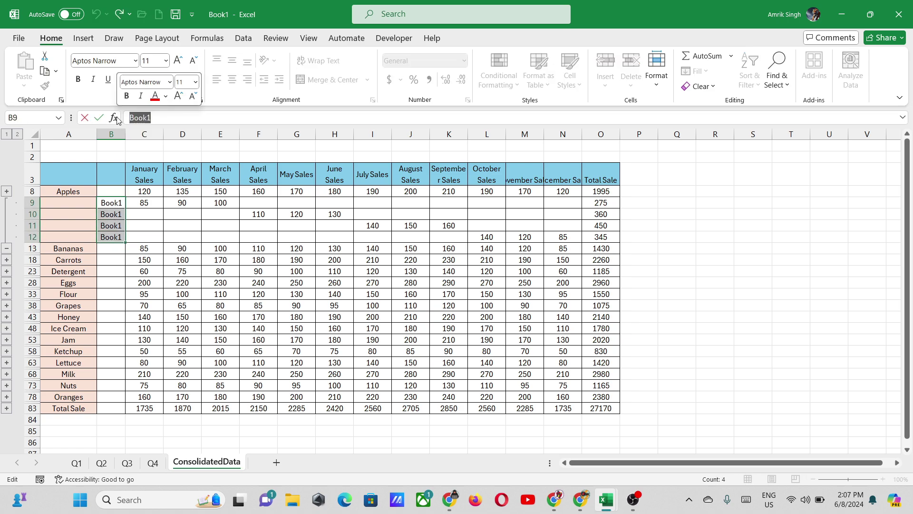
{"action": "type", "text": "nana"}
{"action": "key", "text": "ctrl+Return"}
{"action": "left_click", "coordinate": [166, 245]}
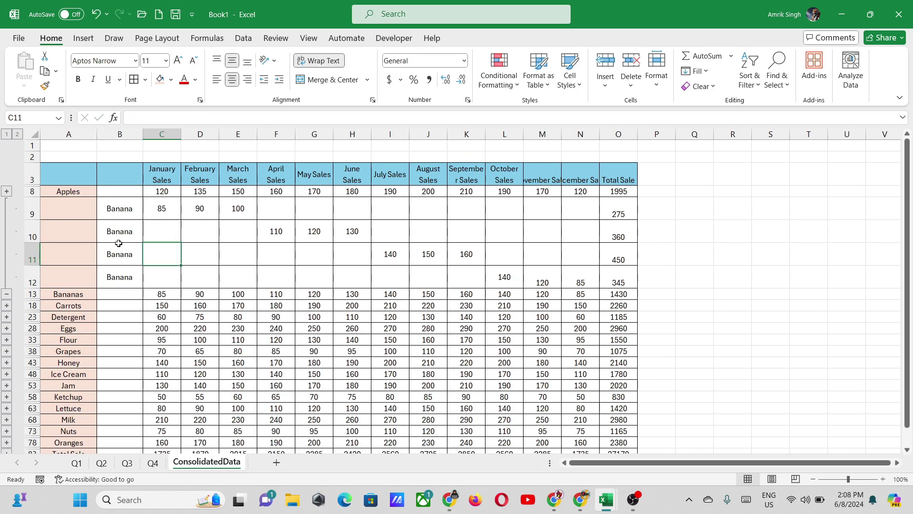
{"action": "left_click", "coordinate": [6, 293]}
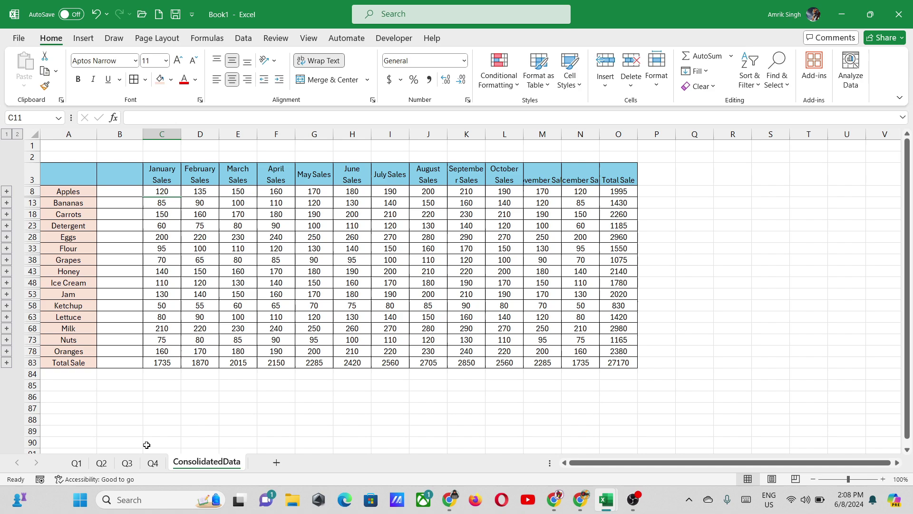
Set the January sales of Apples on the Q1 sheet to 520 and check the ConsolidatedData sheet for the update
{"action": "left_click", "coordinate": [76, 463]}
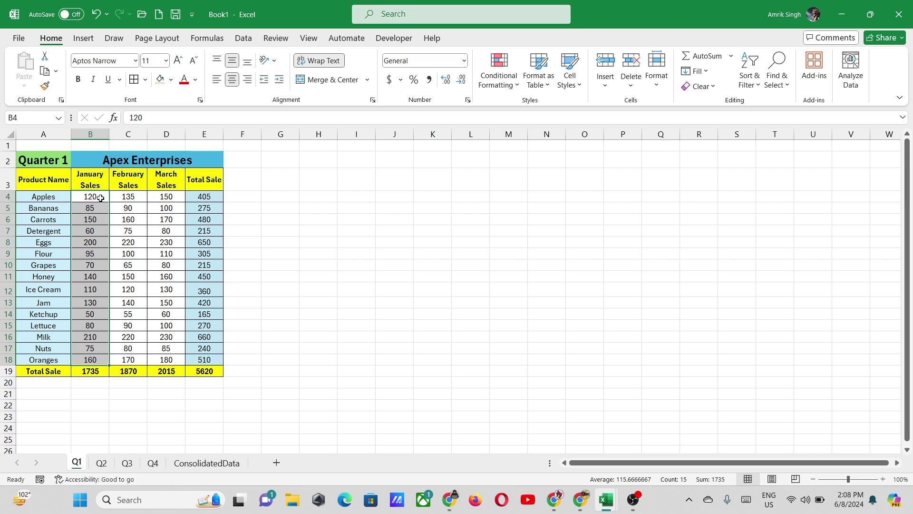
{"action": "left_click", "coordinate": [97, 197]}
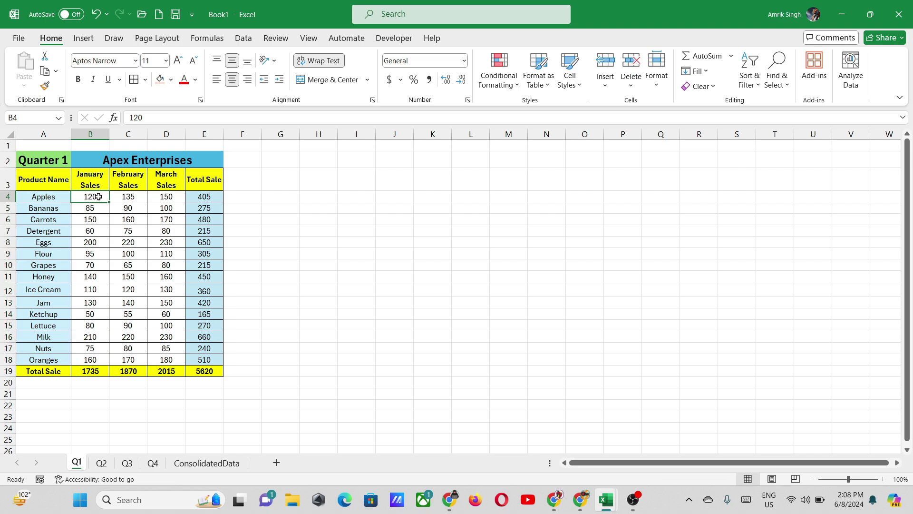
{"action": "type", "text": "520"}
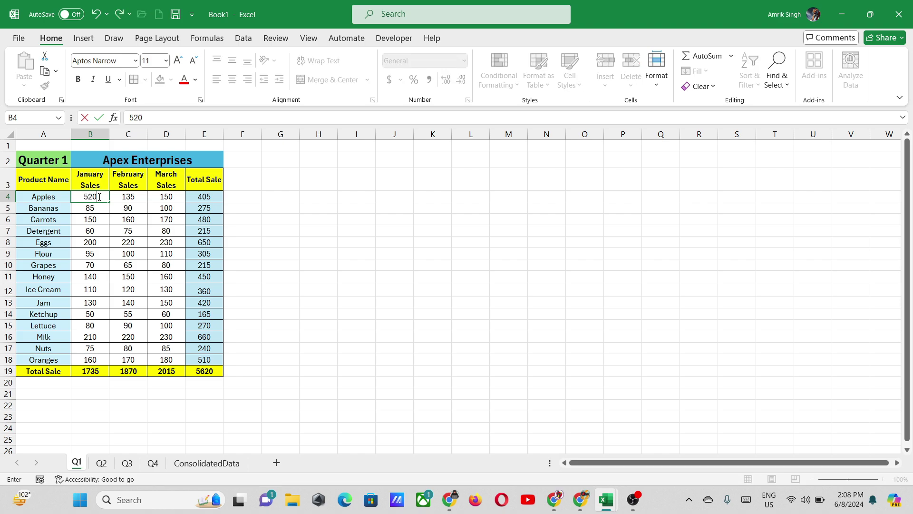
{"action": "key", "text": "Return"}
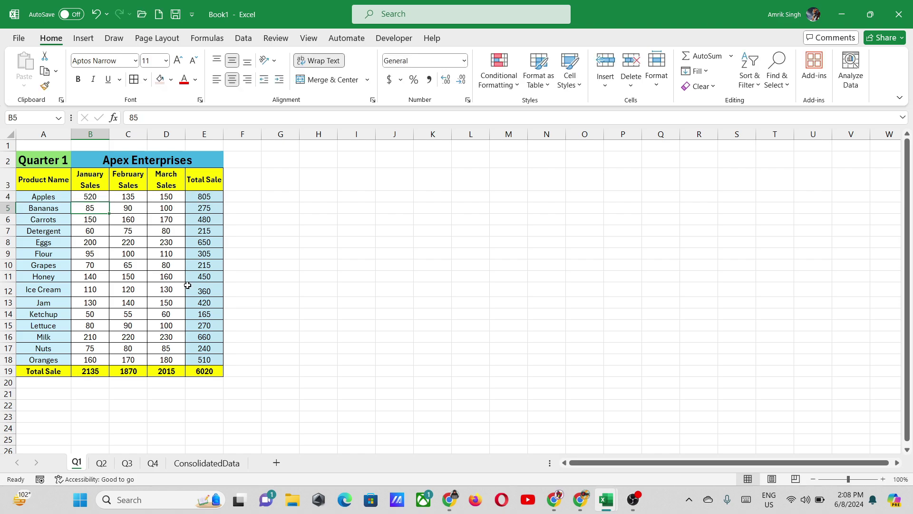
{"action": "left_click", "coordinate": [215, 465]}
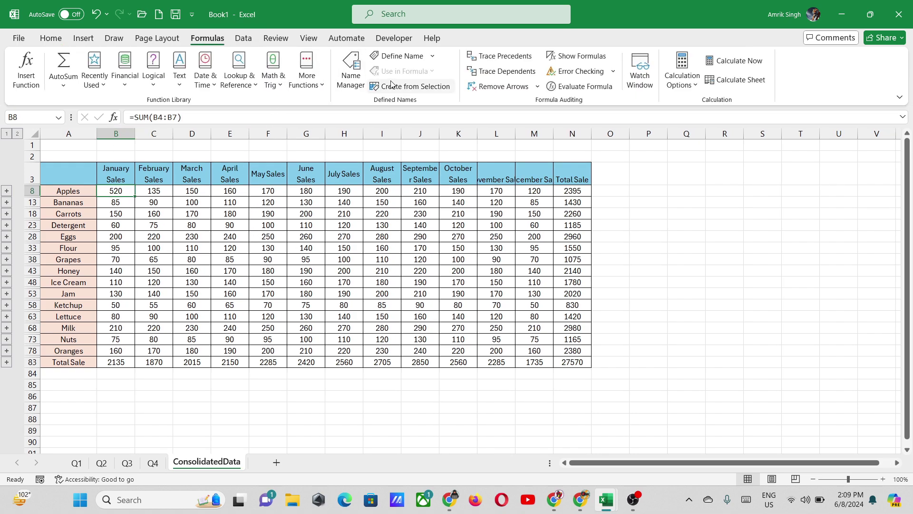
Review the formulas behind the consolidated table and the quarterly detail rows of Apples and Carrots
{"action": "left_click", "coordinate": [576, 56]}
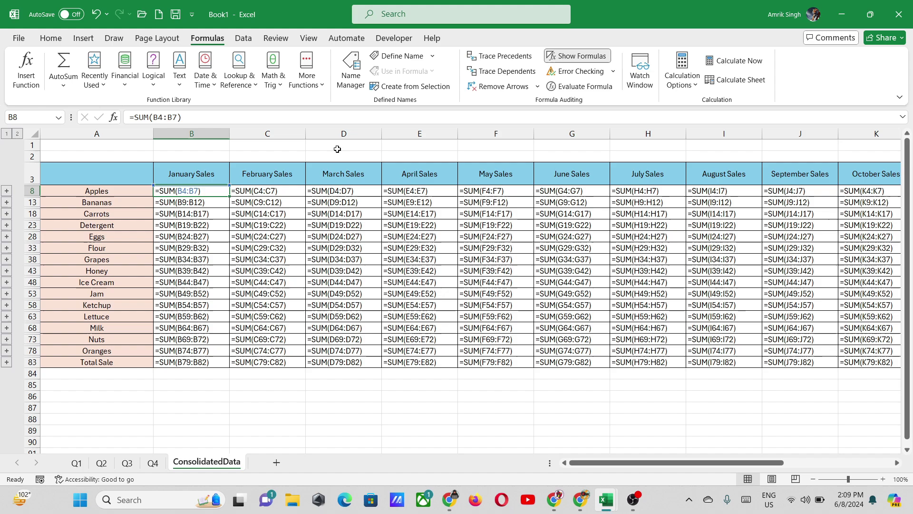
{"action": "left_click", "coordinate": [577, 56]}
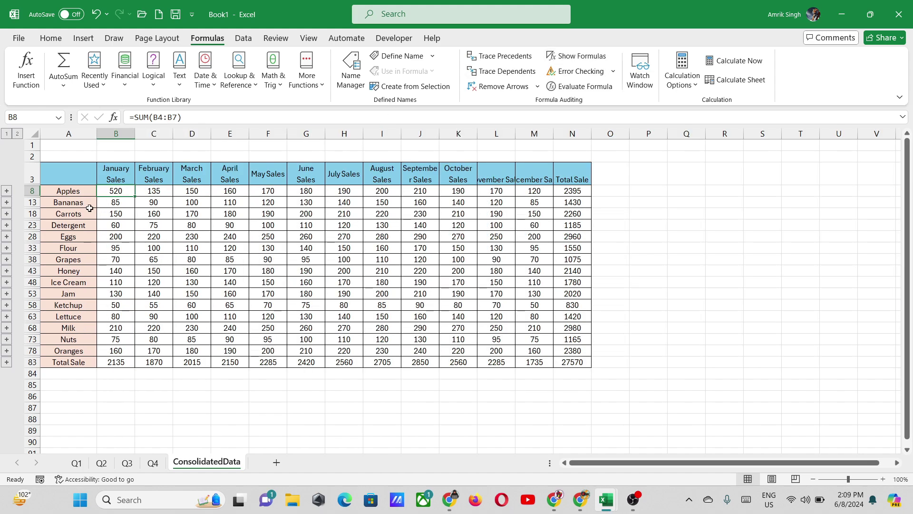
{"action": "left_click", "coordinate": [7, 191]}
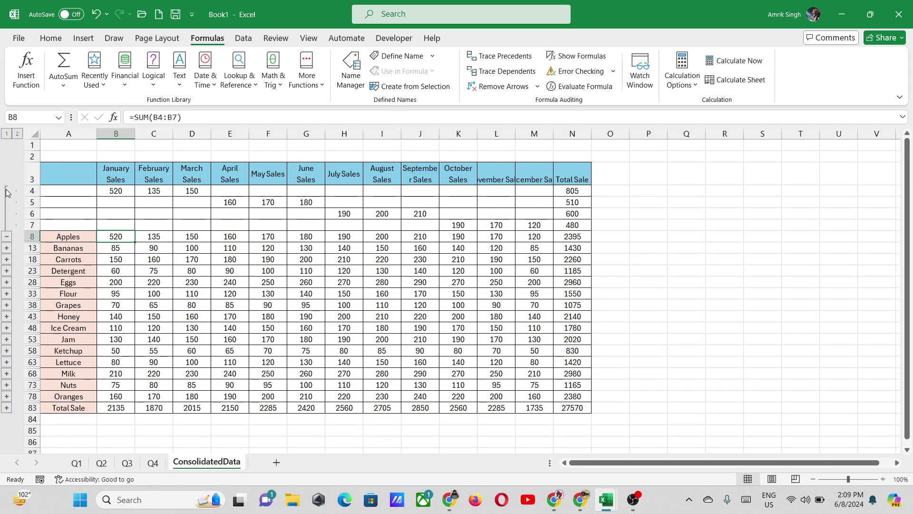
{"action": "left_click", "coordinate": [7, 193]}
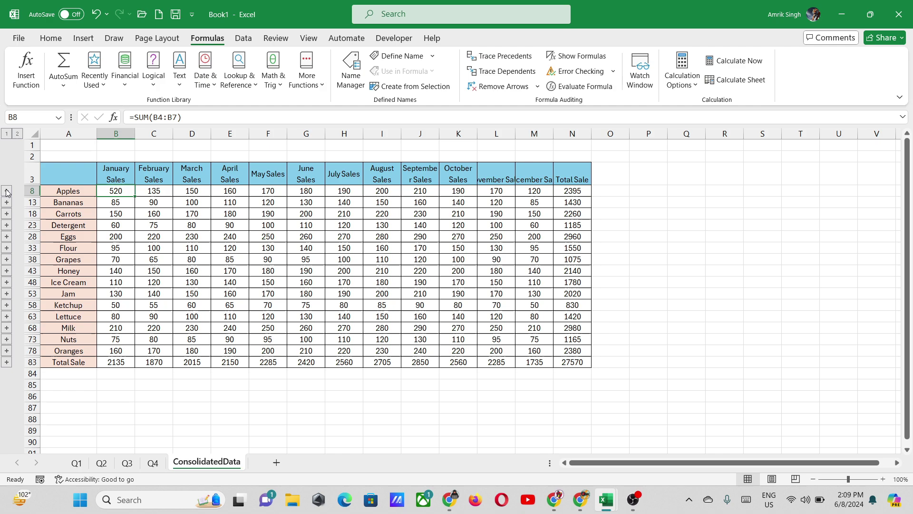
{"action": "left_click", "coordinate": [7, 214]}
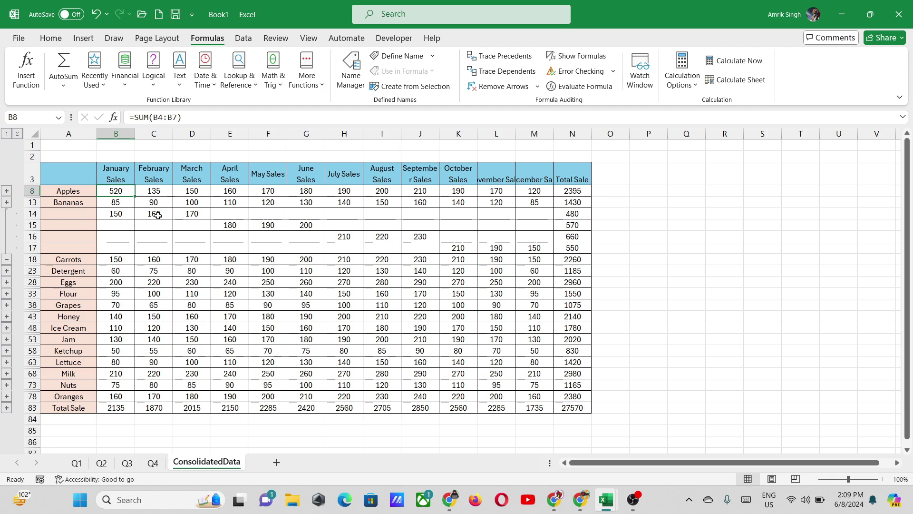
Widen columns B to M of the consolidated table so each month's sales heading fits on one line
{"action": "double_click", "coordinate": [515, 133]}
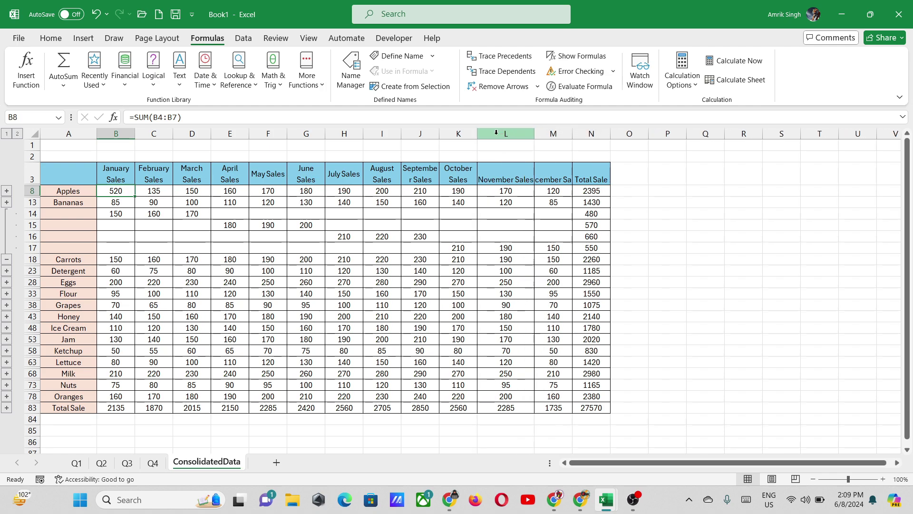
{"action": "double_click", "coordinate": [573, 134]}
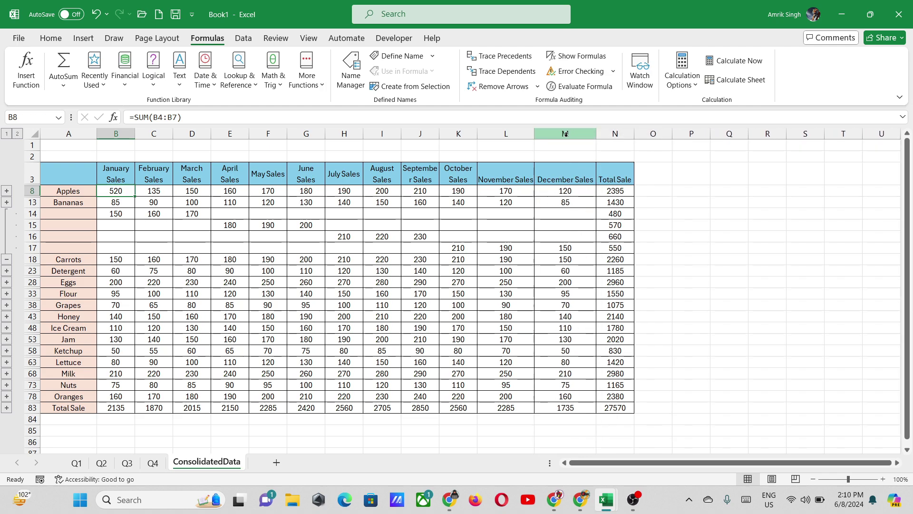
{"action": "double_click", "coordinate": [479, 134]}
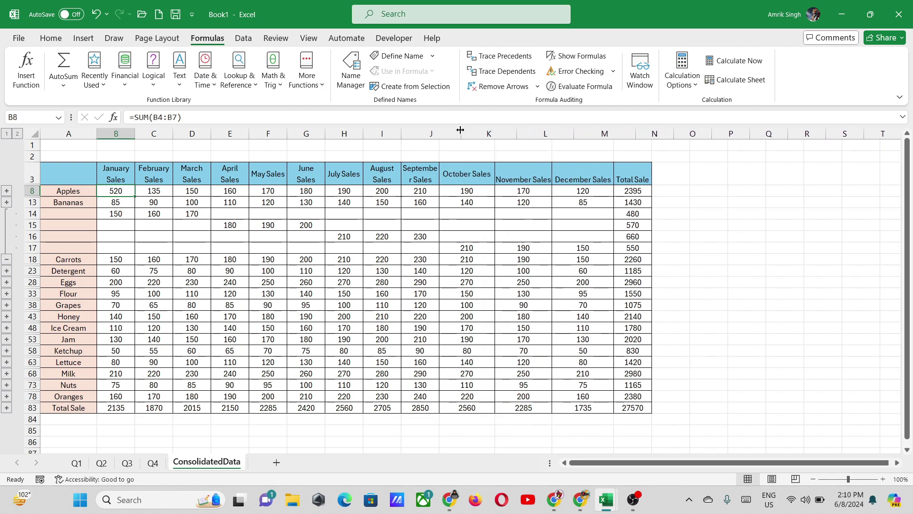
{"action": "double_click", "coordinate": [439, 134]}
{"action": "double_click", "coordinate": [401, 133]}
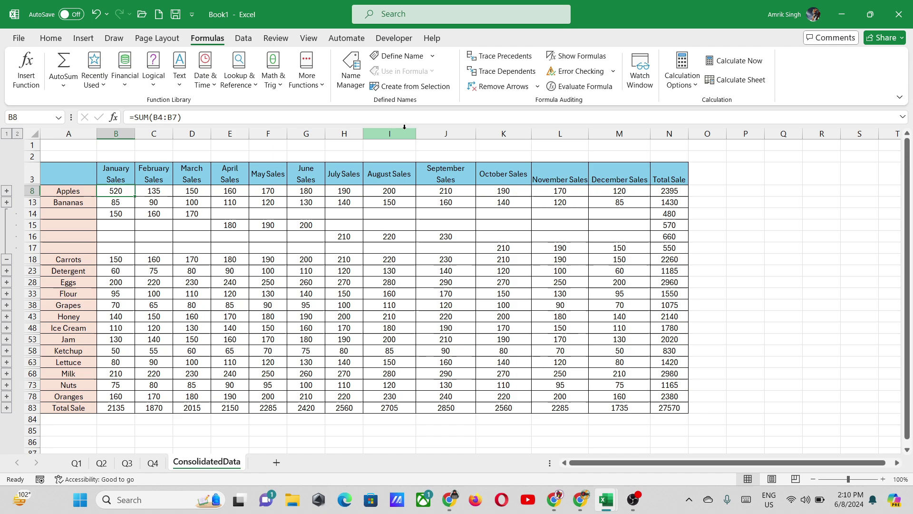
{"action": "double_click", "coordinate": [363, 134]}
{"action": "double_click", "coordinate": [325, 133]}
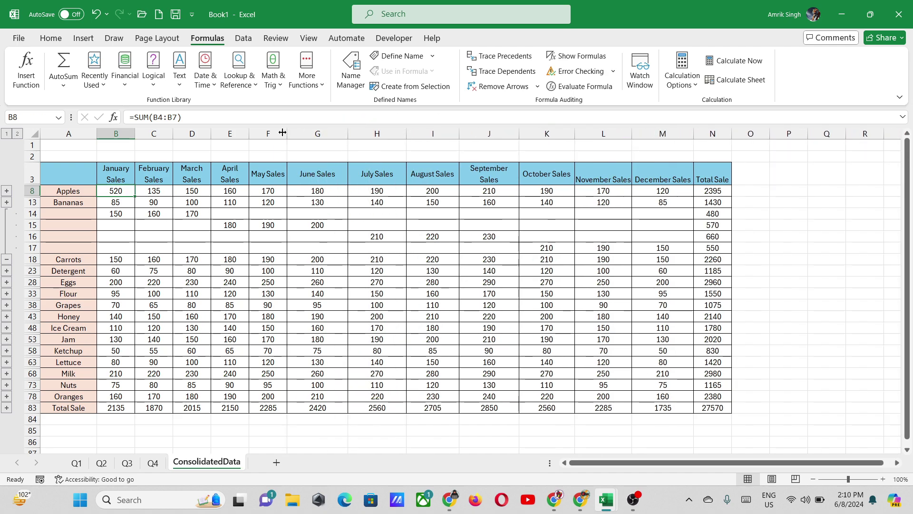
{"action": "double_click", "coordinate": [287, 133]}
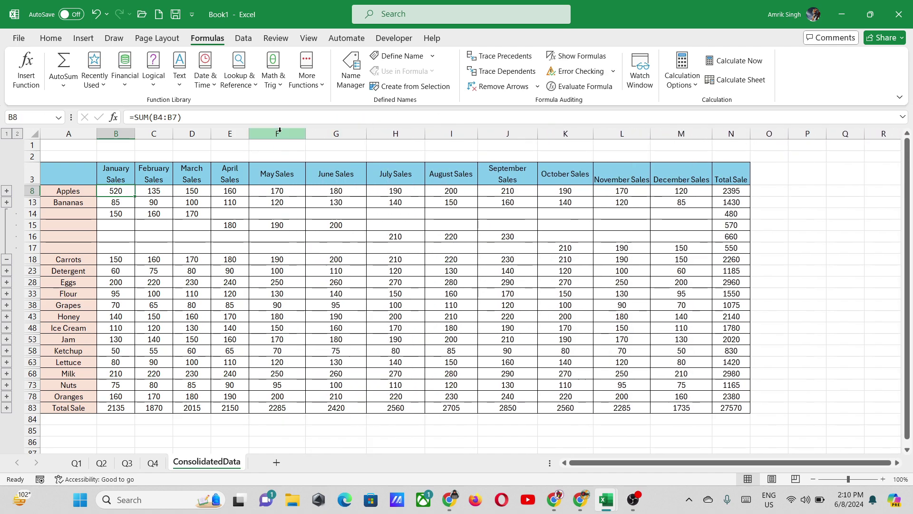
{"action": "double_click", "coordinate": [249, 133]}
{"action": "double_click", "coordinate": [211, 134]}
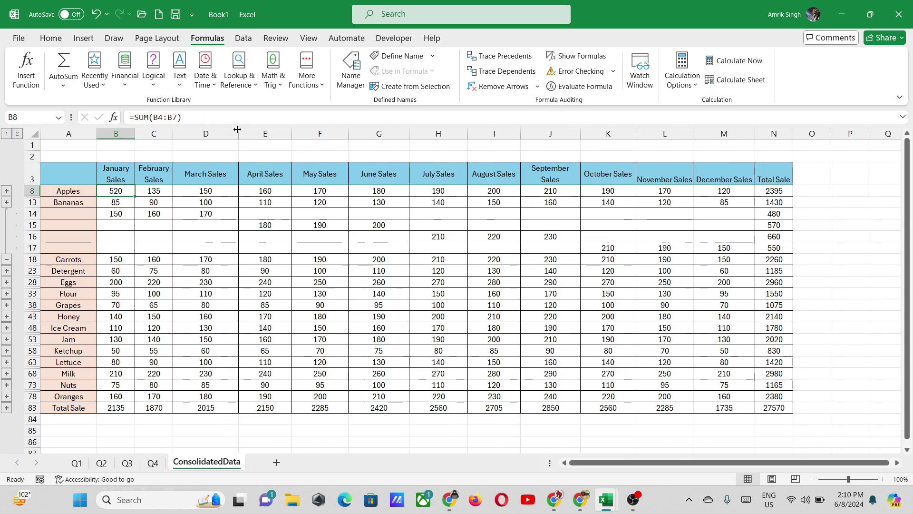
{"action": "double_click", "coordinate": [172, 134]}
{"action": "left_click_drag", "start_coordinate": [135, 133], "coordinate": [160, 131]}
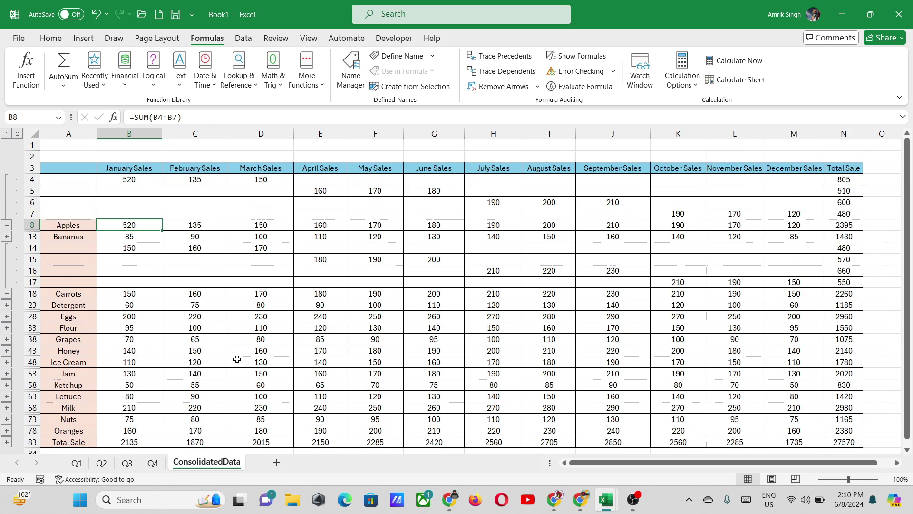
Set the May sales of Apples on the Q2 sheet to 570 and check the ConsolidatedData sheet for the update
{"action": "left_click", "coordinate": [105, 463]}
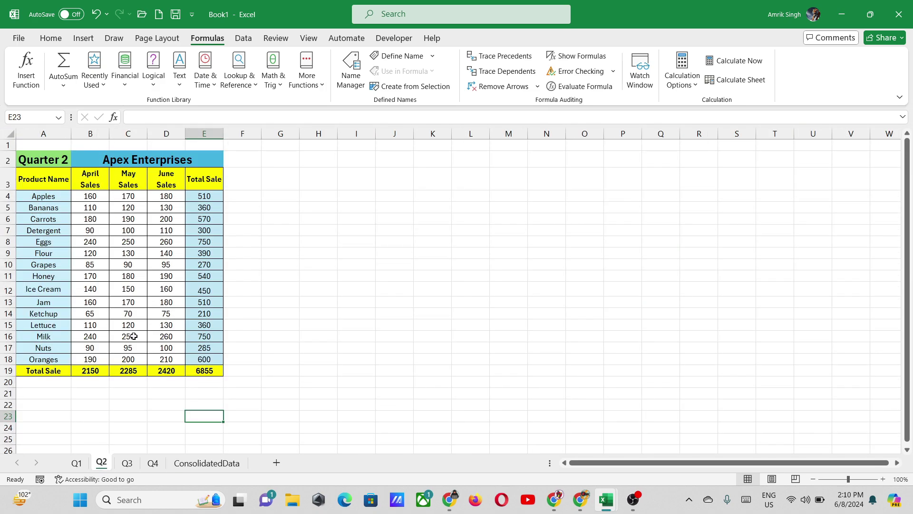
{"action": "left_click", "coordinate": [140, 196]}
{"action": "type", "text": "5"}
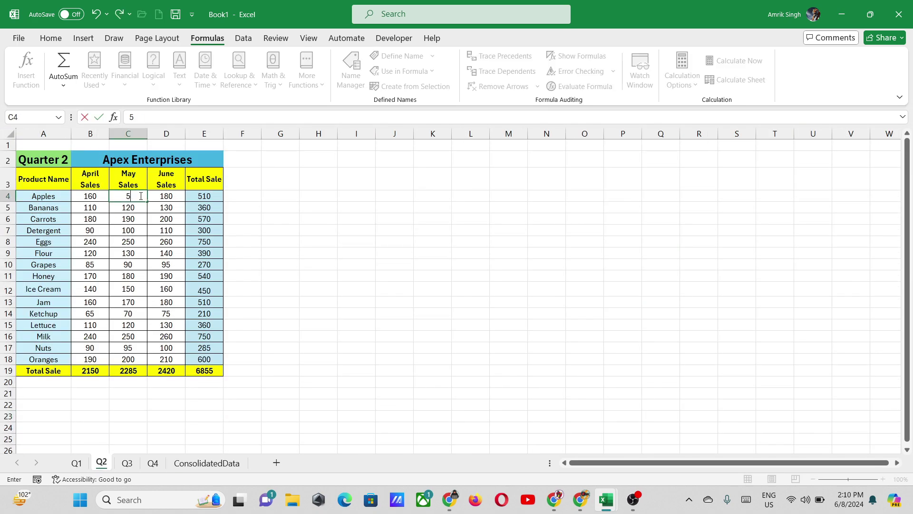
{"action": "type", "text": "70"}
{"action": "key", "text": "Return"}
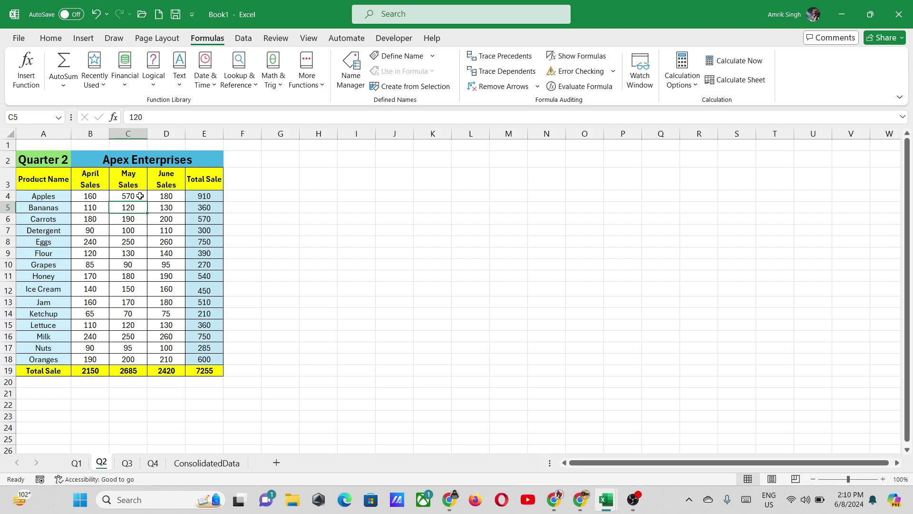
{"action": "left_click", "coordinate": [207, 463]}
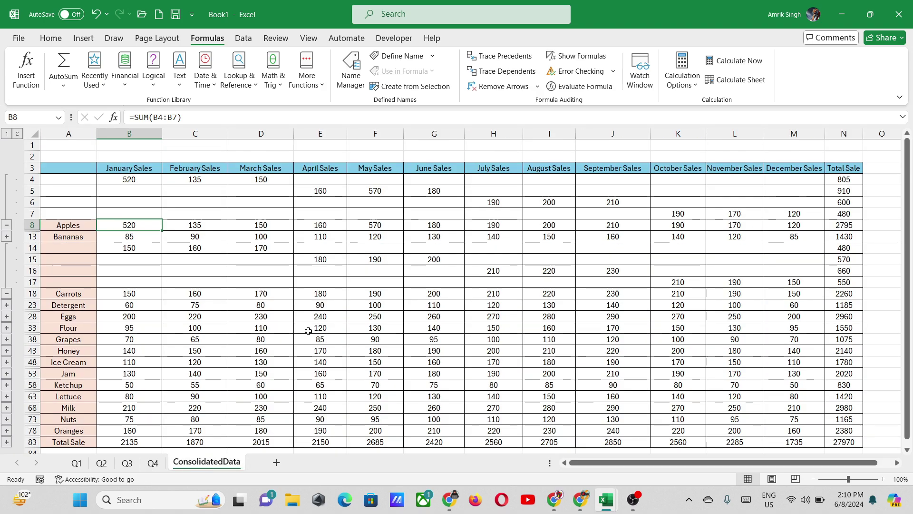
Check the source link behind the May detail value of Apples and look over the consolidated table down to its Total Sale row
{"action": "left_click", "coordinate": [386, 192]}
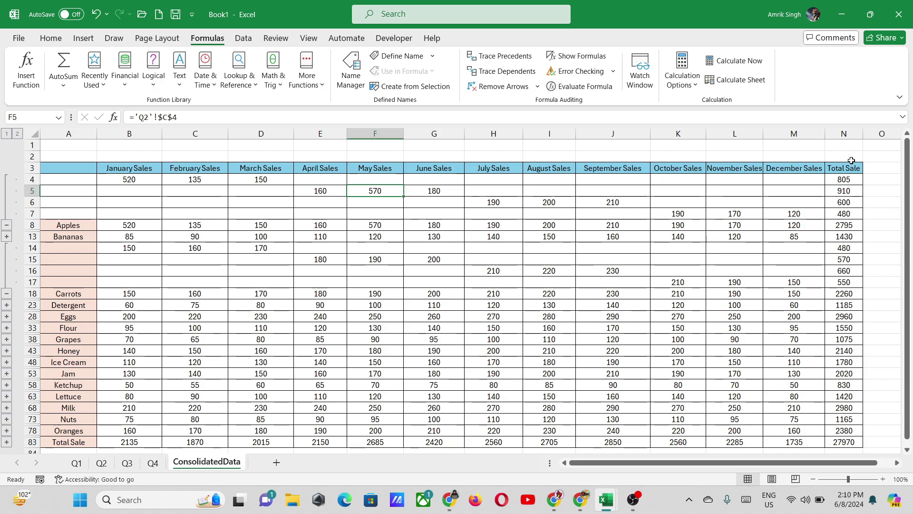
{"action": "scroll", "coordinate": [838, 211], "scroll_direction": "down", "scroll_amount": 4}
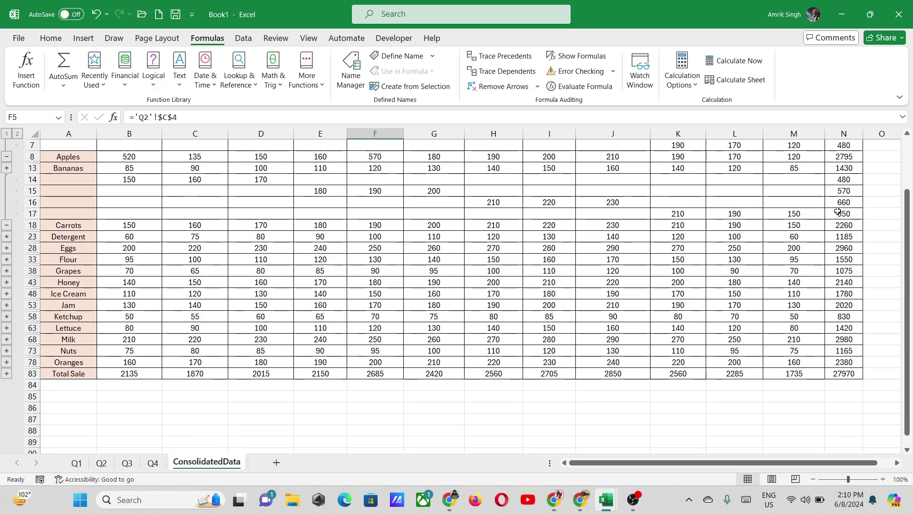
{"action": "scroll", "coordinate": [838, 211], "scroll_direction": "up", "scroll_amount": 4}
{"action": "scroll", "coordinate": [838, 211], "scroll_direction": "down", "scroll_amount": 3}
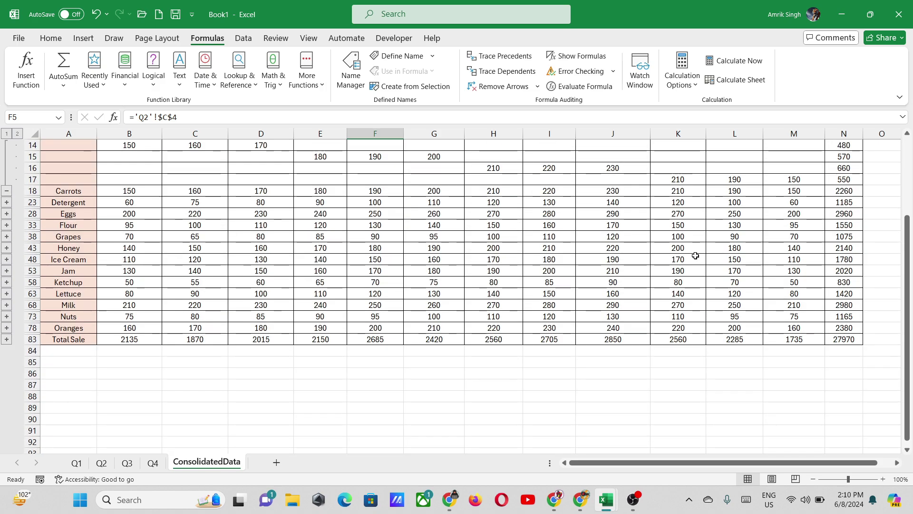
{"action": "scroll", "coordinate": [468, 286], "scroll_direction": "up", "scroll_amount": 3}
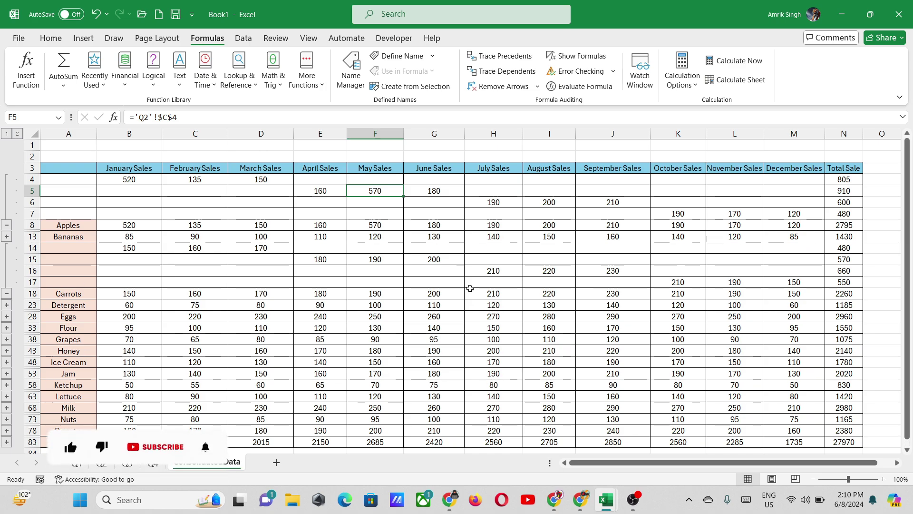
{"action": "scroll", "coordinate": [470, 288], "scroll_direction": "down", "scroll_amount": 2}
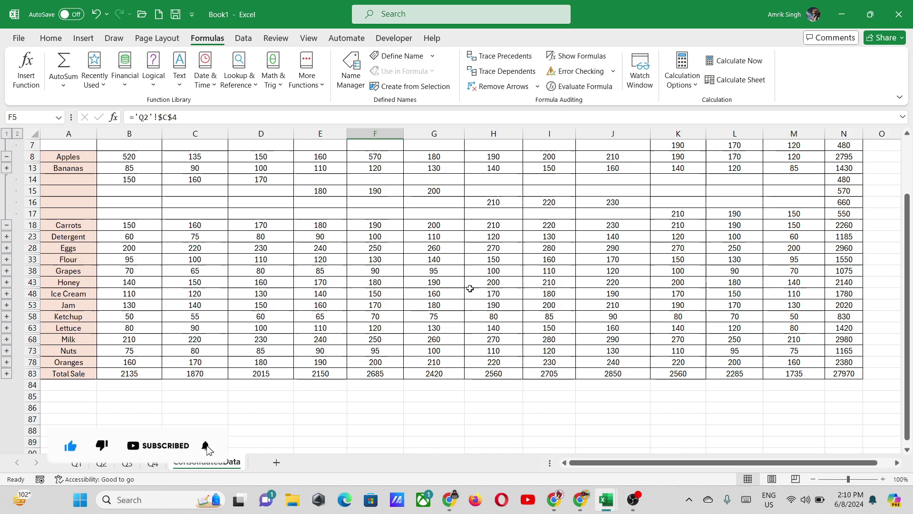
Collapse the quarterly detail rows of Apples and Carrots so the consolidated table shows only the product summary rows
{"action": "scroll", "coordinate": [470, 288], "scroll_direction": "up", "scroll_amount": 2}
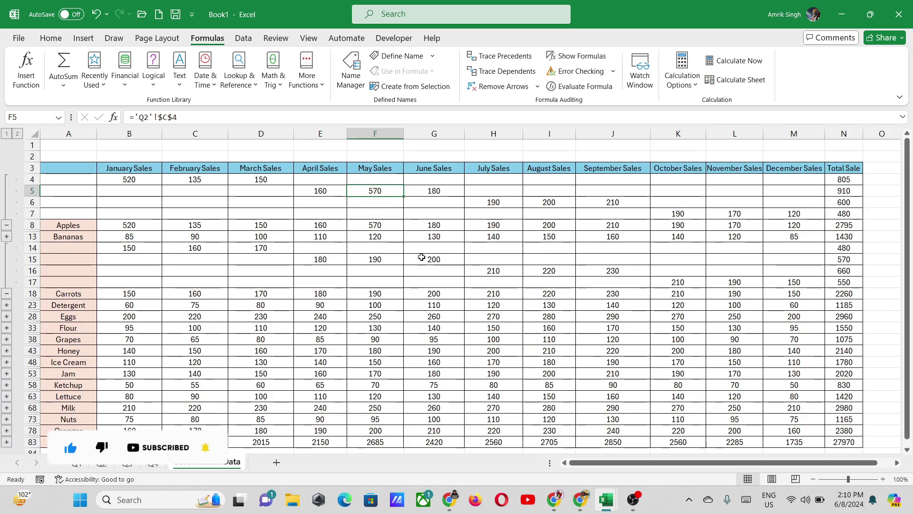
{"action": "left_click", "coordinate": [6, 225]}
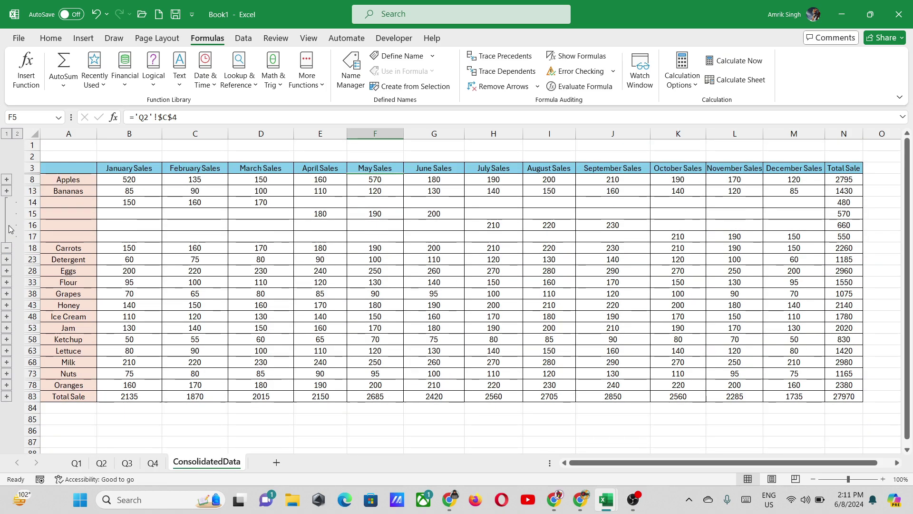
{"action": "left_click", "coordinate": [7, 247]}
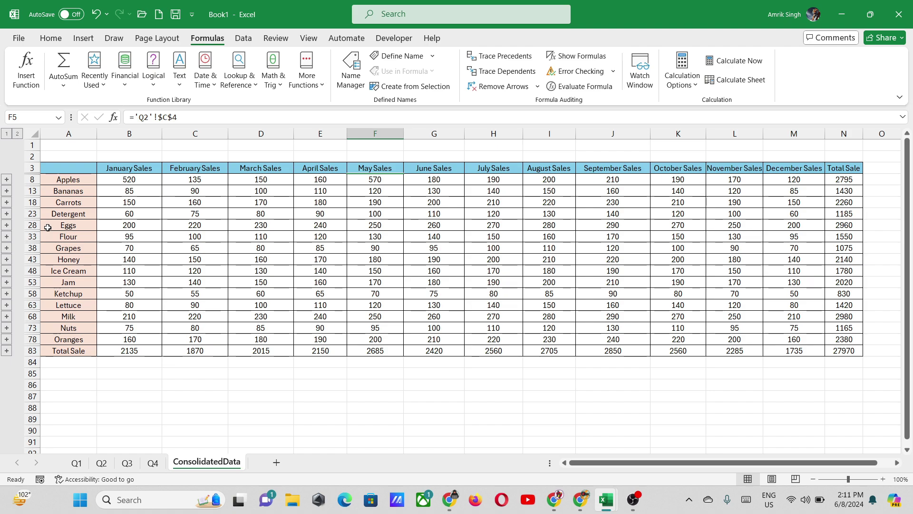